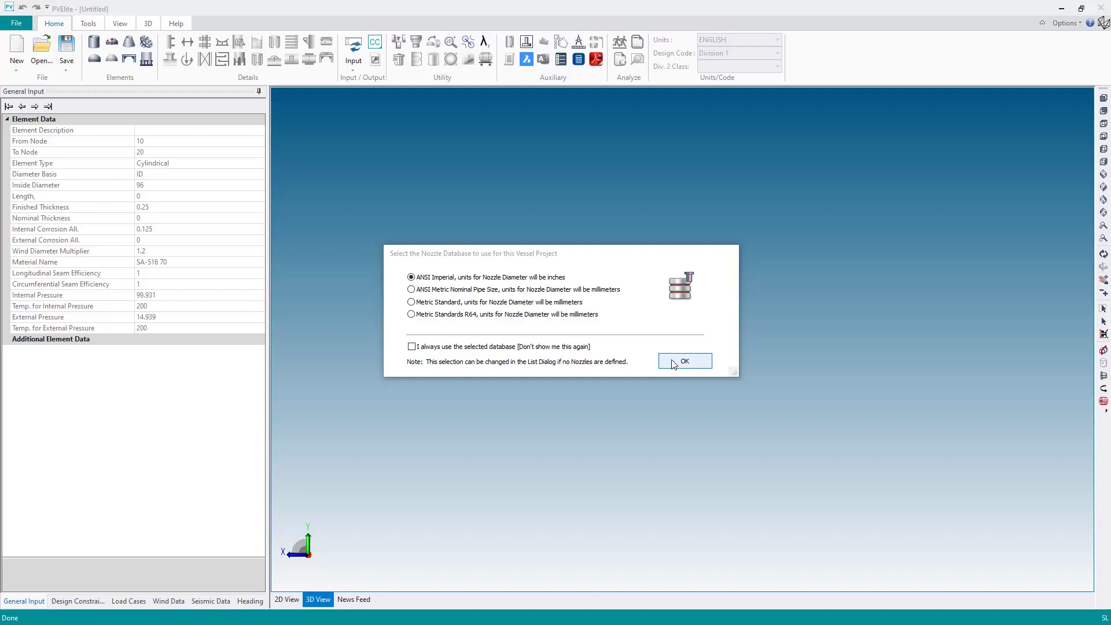
Accept the ANSI Imperial nozzle database and set the default units file to Newtons.fil in the configuration's default values.
{"action": "left_click", "coordinate": [674, 363]}
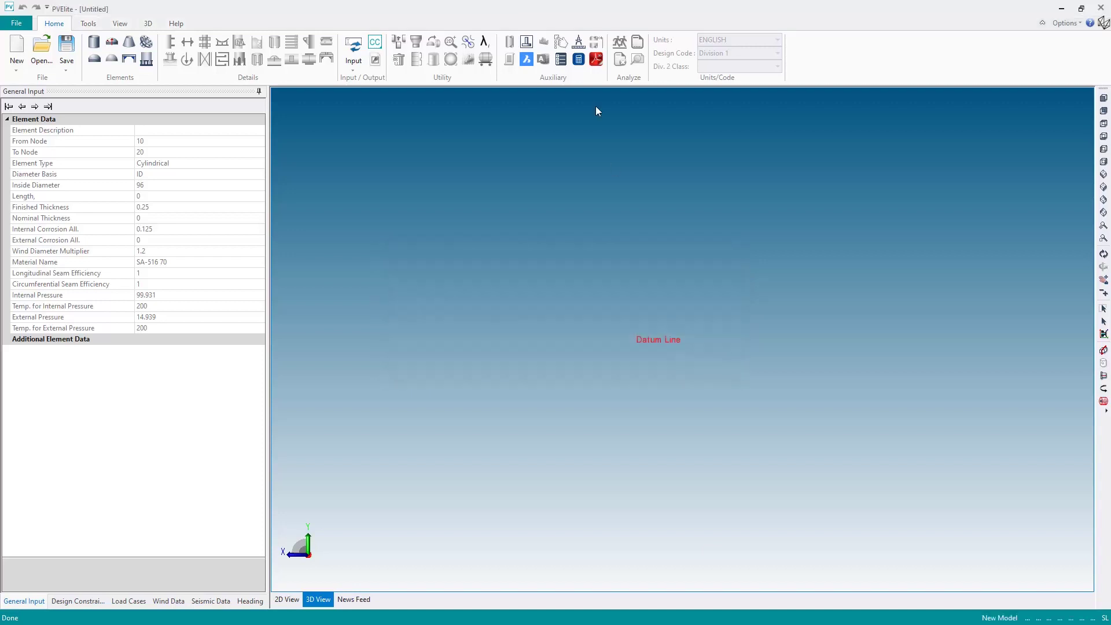
{"action": "left_click", "coordinate": [561, 60]}
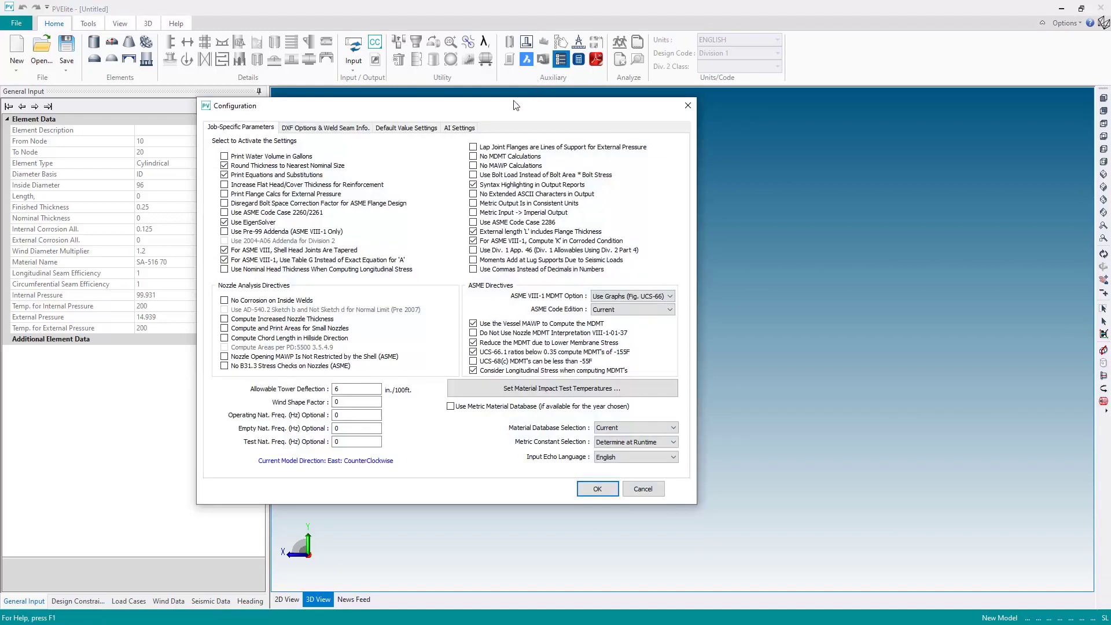
{"action": "left_click", "coordinate": [415, 130]}
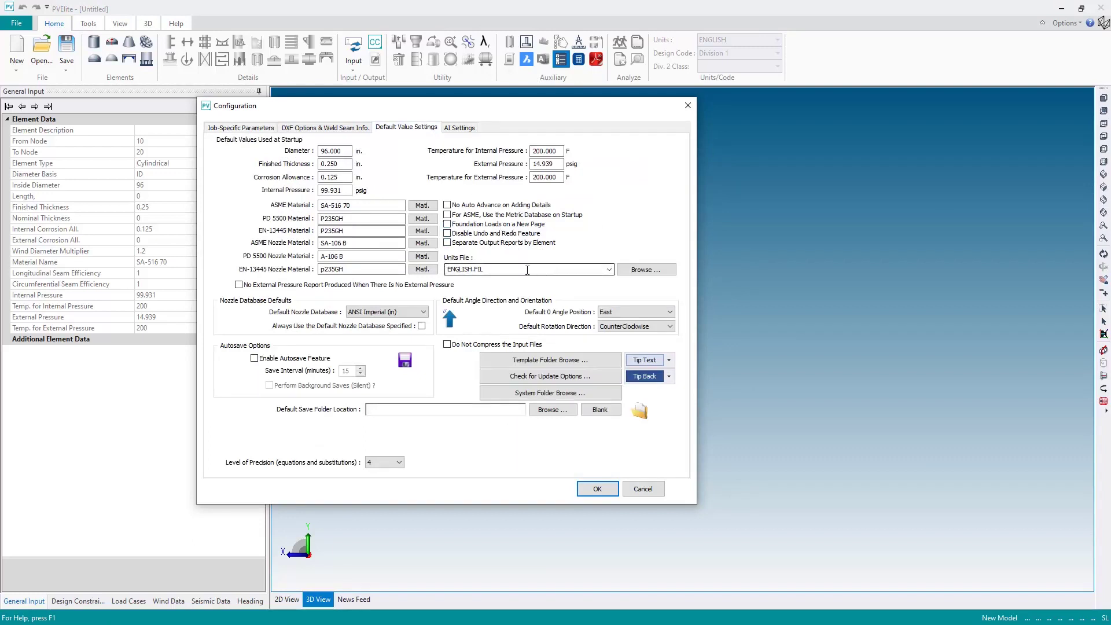
{"action": "left_click", "coordinate": [609, 269]}
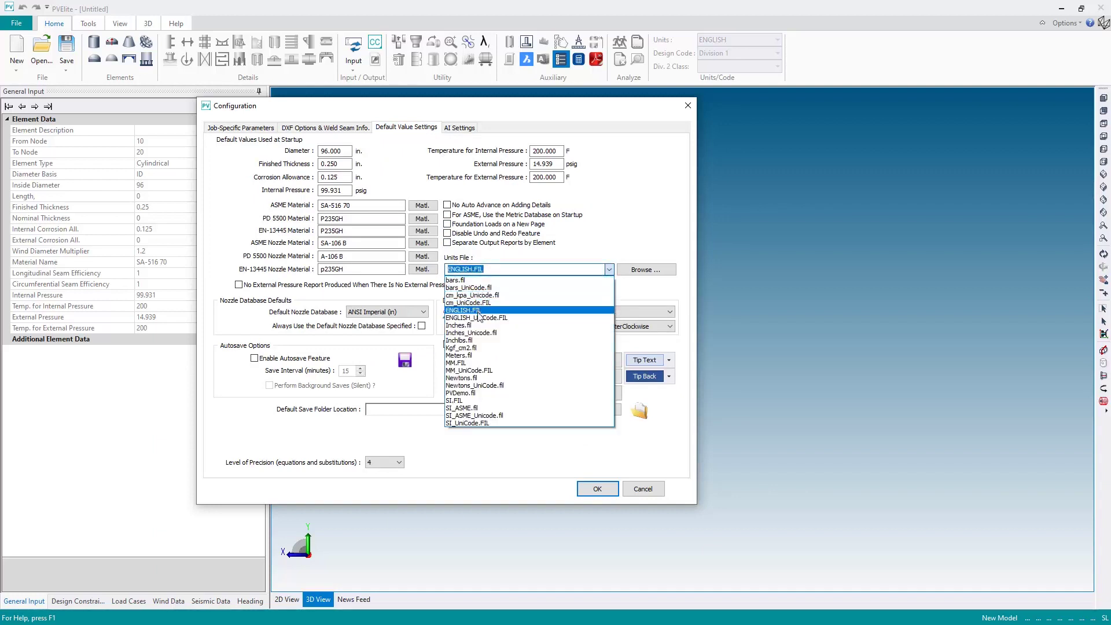
{"action": "left_click", "coordinate": [469, 380]}
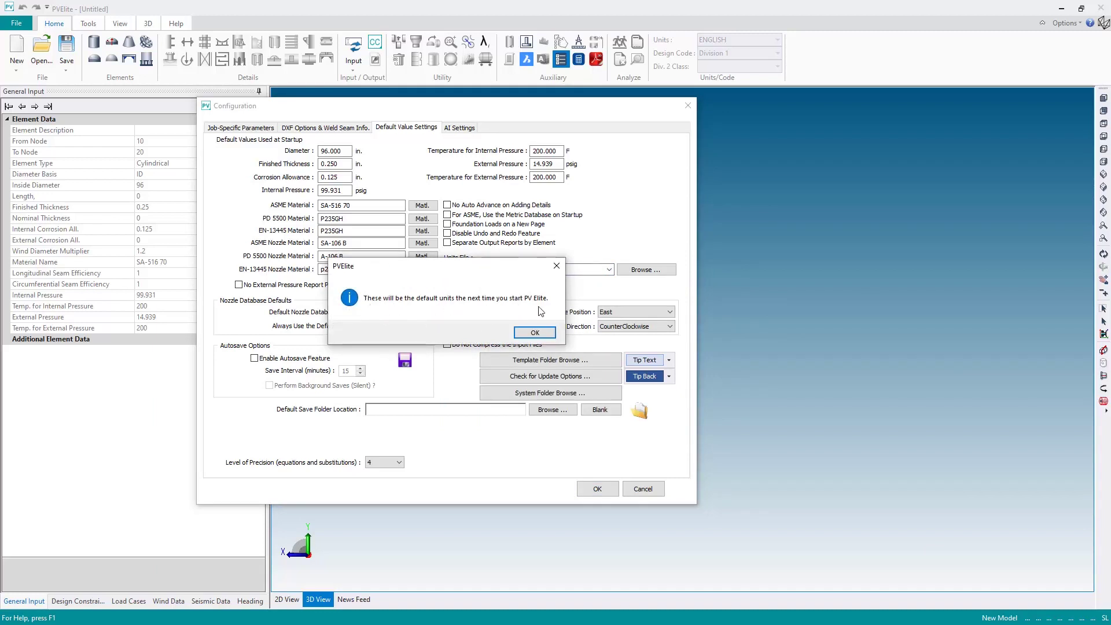
{"action": "left_click", "coordinate": [534, 333]}
{"action": "left_click", "coordinate": [598, 489]}
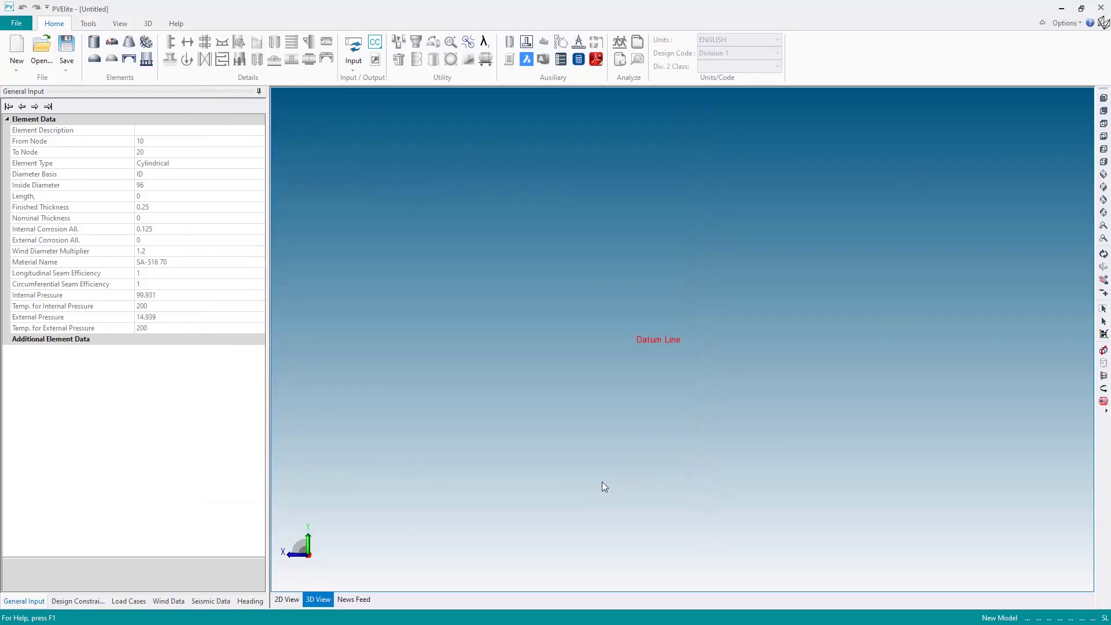
Restart the program to load the new default units and select the ANSI Metric Nominal Pipe Size nozzle database.
{"action": "left_click", "coordinate": [1101, 9]}
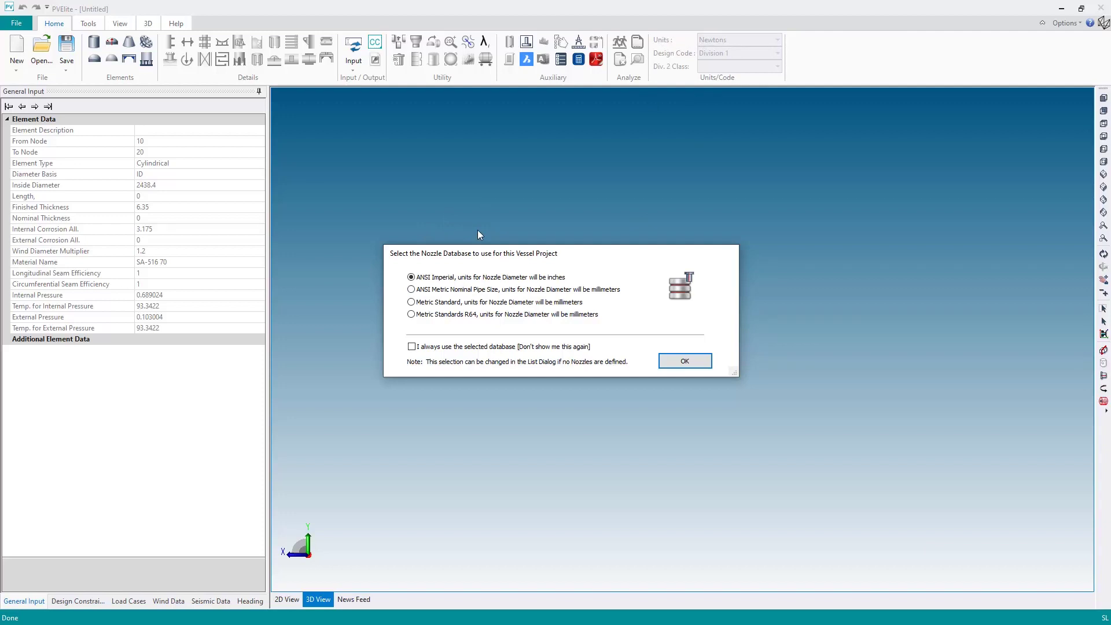
{"action": "left_click", "coordinate": [444, 294]}
{"action": "left_click", "coordinate": [672, 363]}
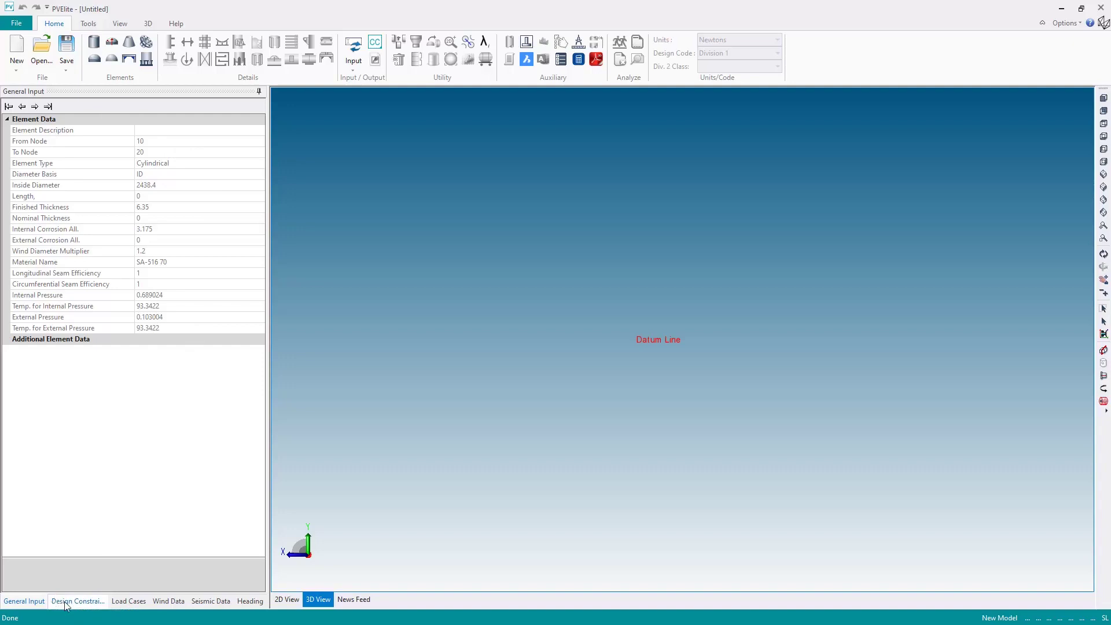
Review the design constraints and stress combination load cases, and look up the load case abbreviations in the online help.
{"action": "left_click", "coordinate": [85, 603]}
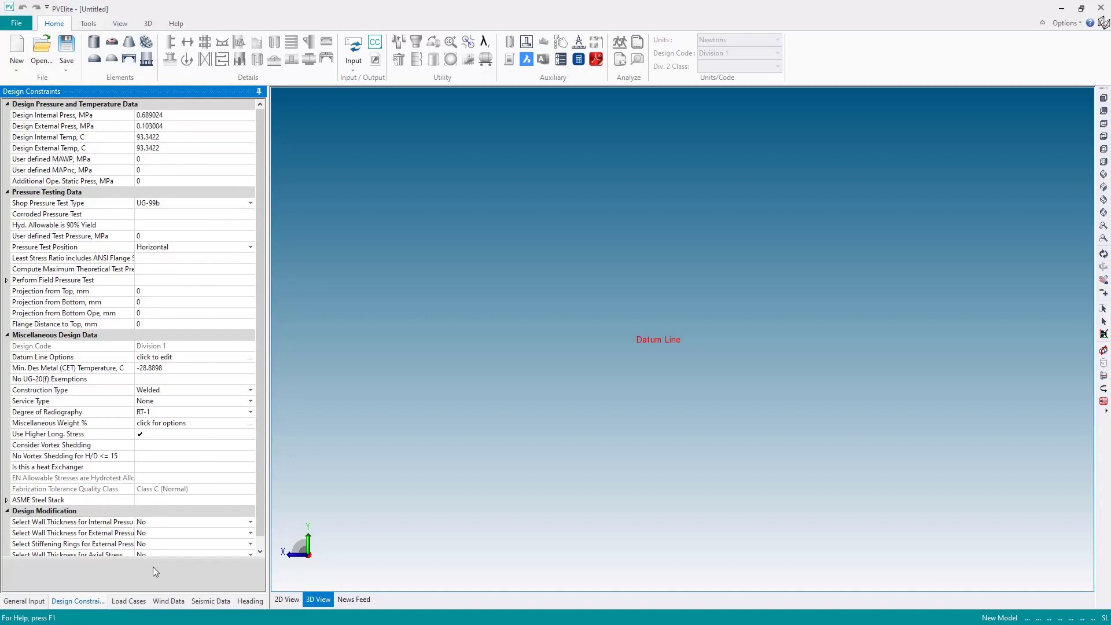
{"action": "left_click", "coordinate": [133, 604]}
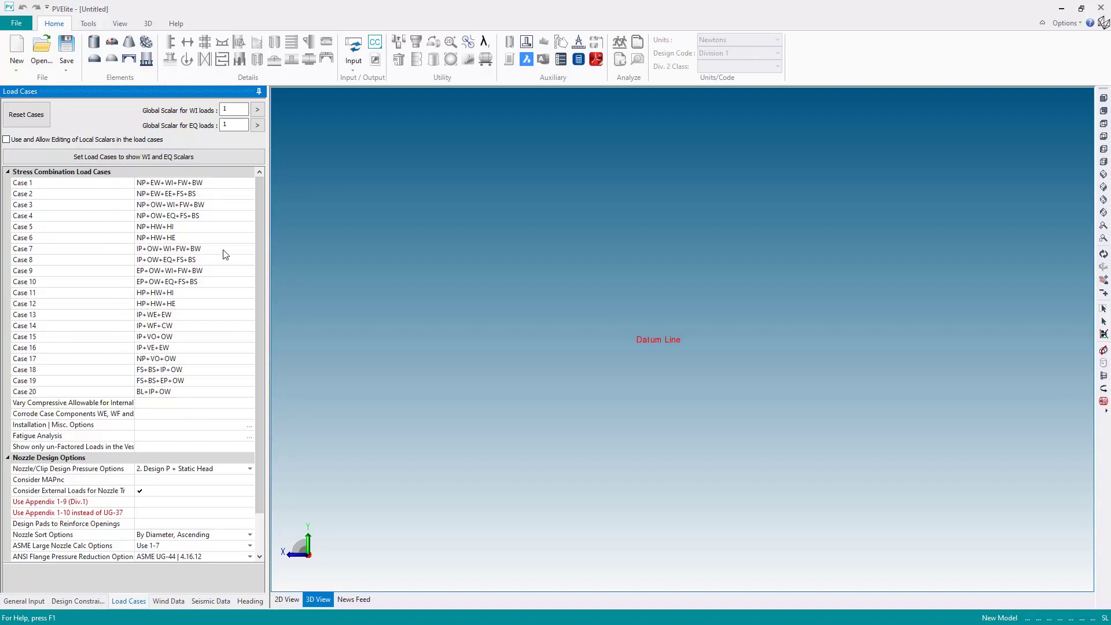
{"action": "left_click", "coordinate": [103, 184]}
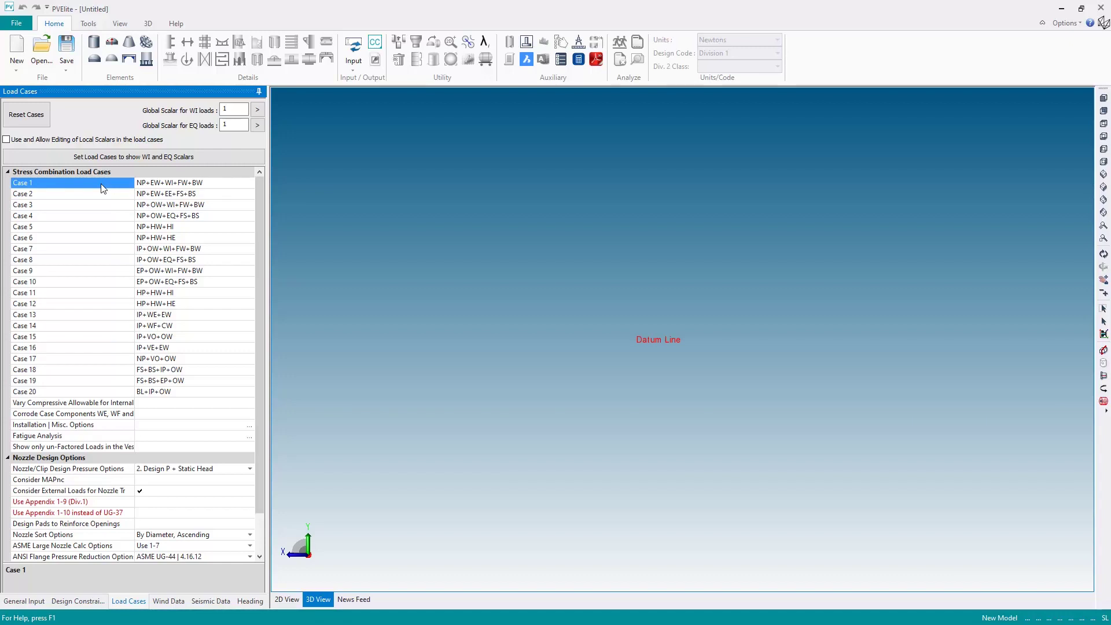
{"action": "key", "text": "F1"}
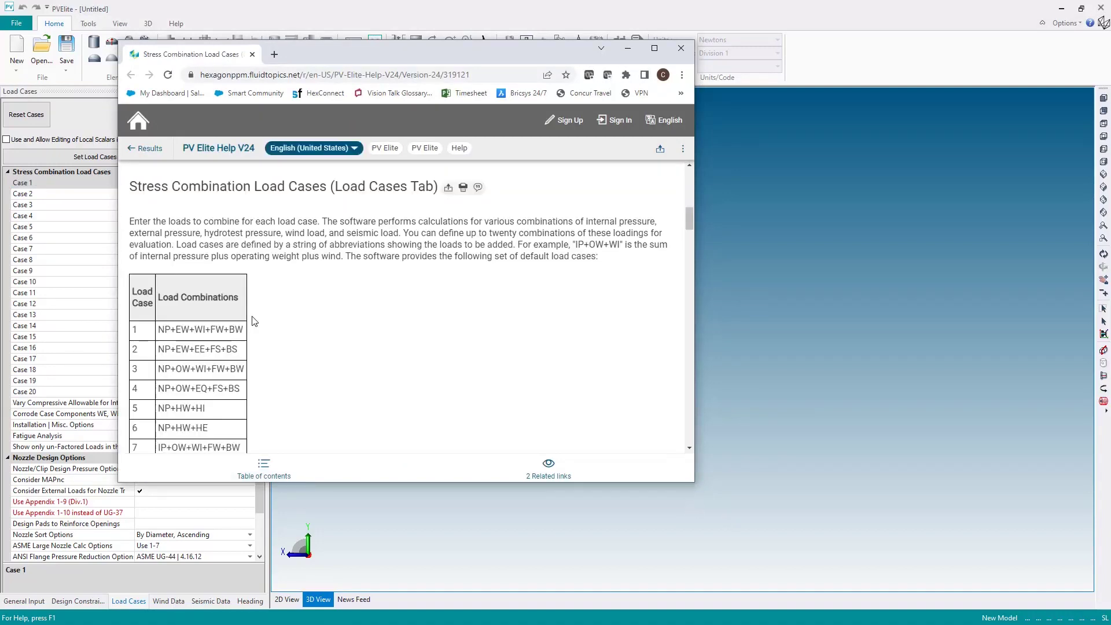
{"action": "scroll", "coordinate": [198, 253], "scroll_direction": "down", "scroll_amount": 4}
{"action": "scroll", "coordinate": [198, 253], "scroll_direction": "down", "scroll_amount": 5}
{"action": "left_click_drag", "start_coordinate": [130, 235], "coordinate": [165, 246]}
{"action": "left_click_drag", "start_coordinate": [325, 53], "coordinate": [436, 54]}
{"action": "left_click", "coordinate": [269, 287]}
{"action": "scroll", "coordinate": [272, 353], "scroll_direction": "down", "scroll_amount": 4}
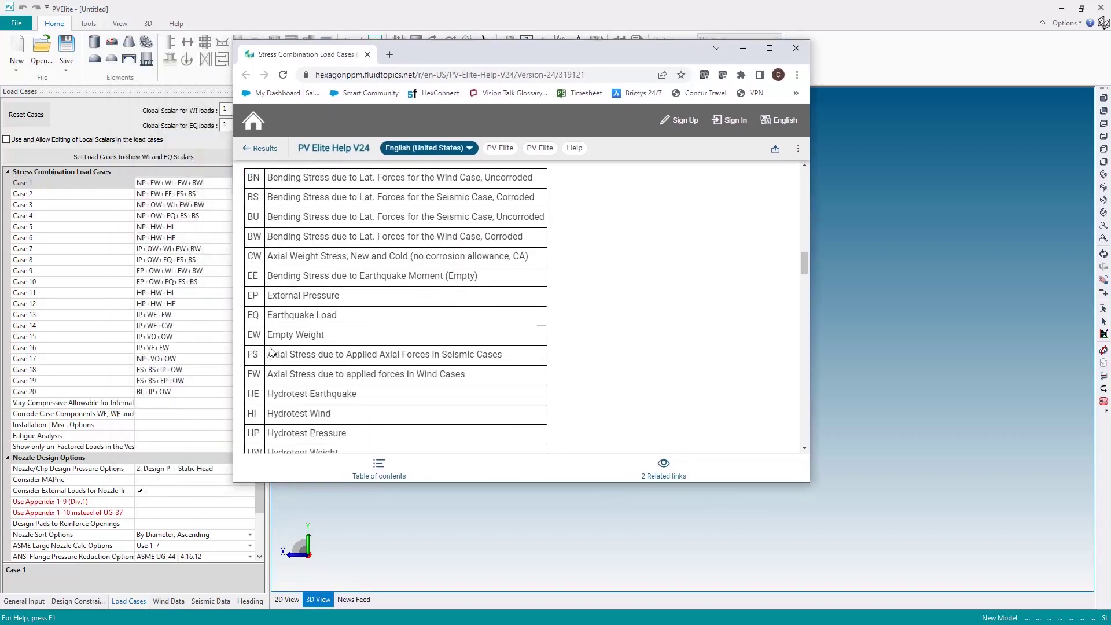
{"action": "left_click", "coordinate": [796, 48]}
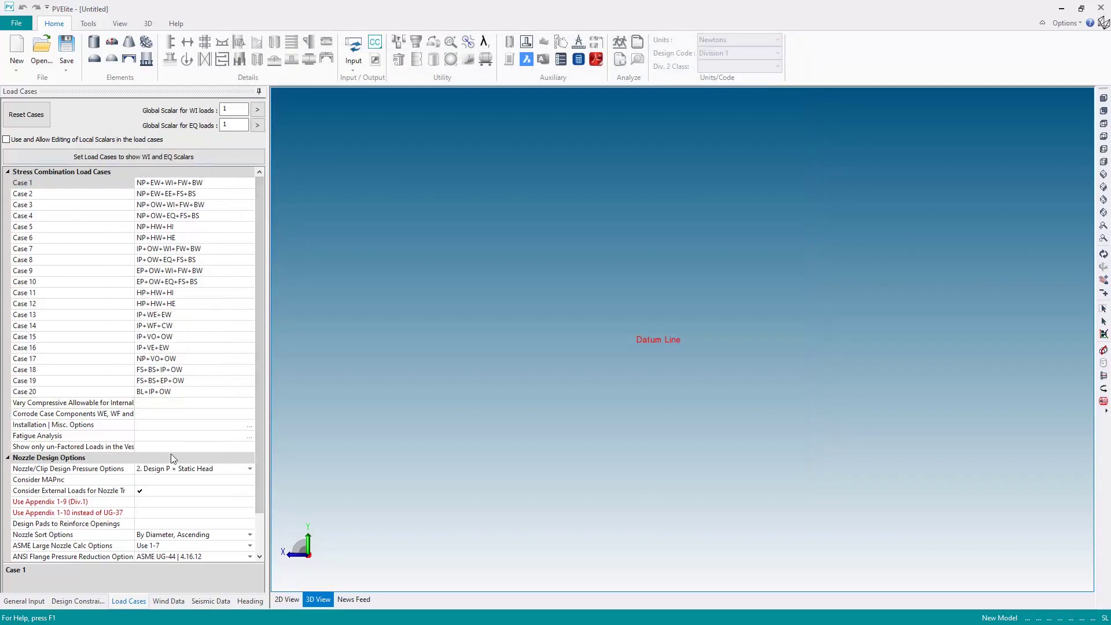
Review the available wind and seismic design codes, keeping ASCE-93 as the wind design code.
{"action": "left_click", "coordinate": [168, 602]}
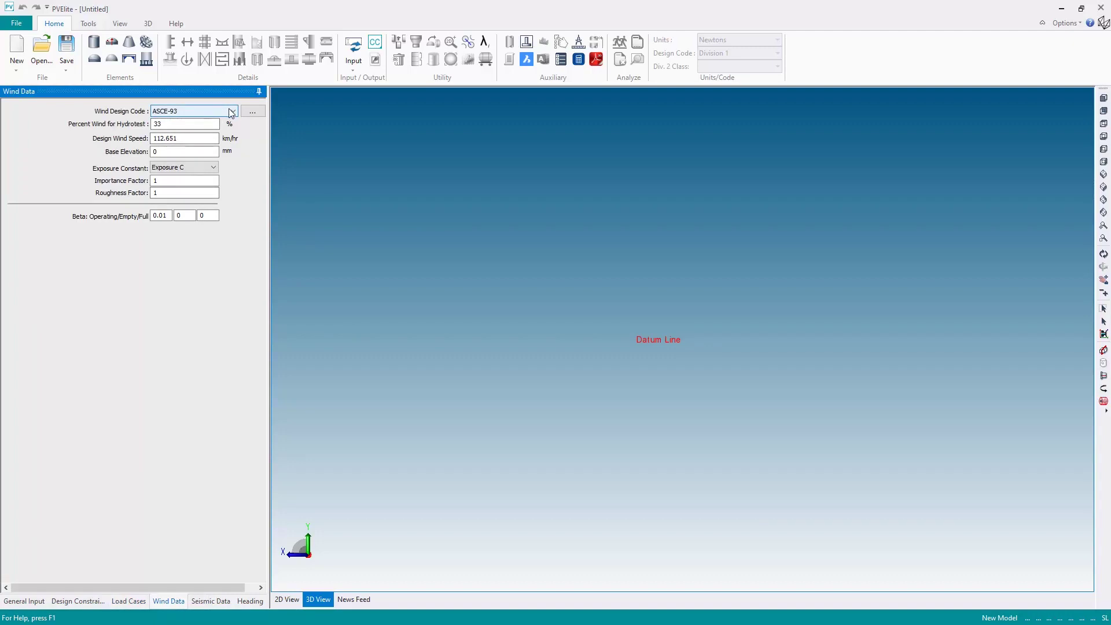
{"action": "left_click", "coordinate": [233, 111]}
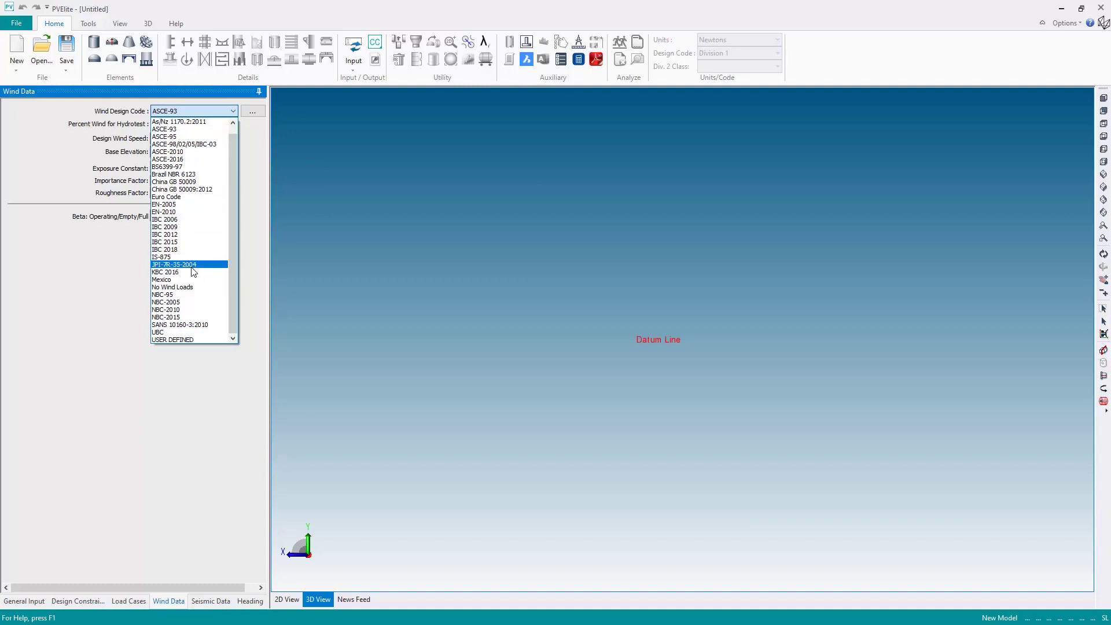
{"action": "left_click", "coordinate": [166, 129]}
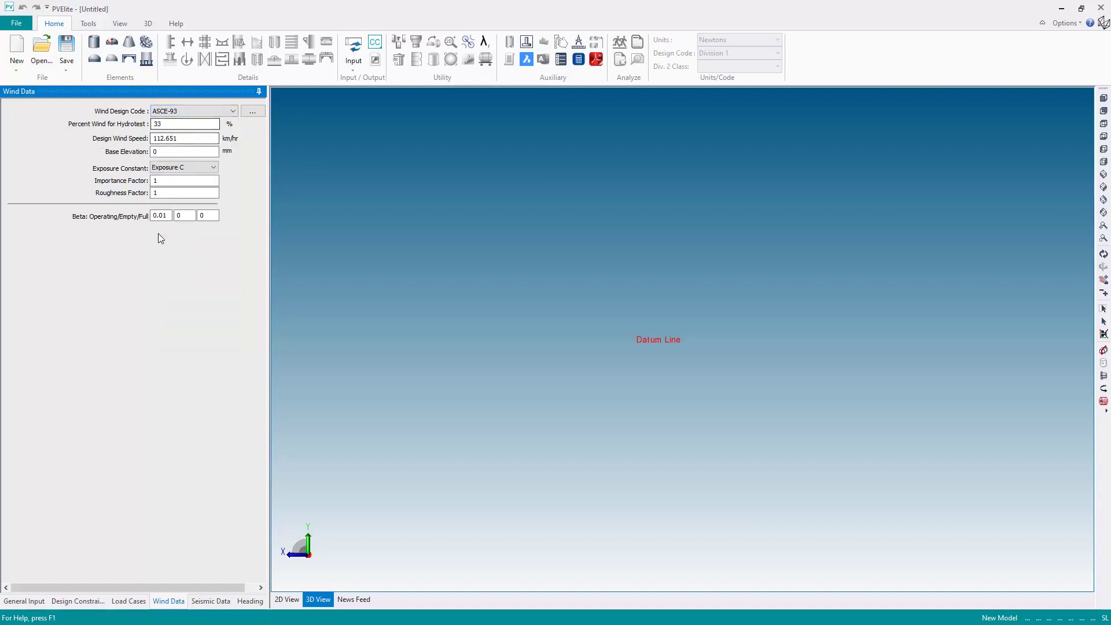
{"action": "left_click", "coordinate": [210, 601]}
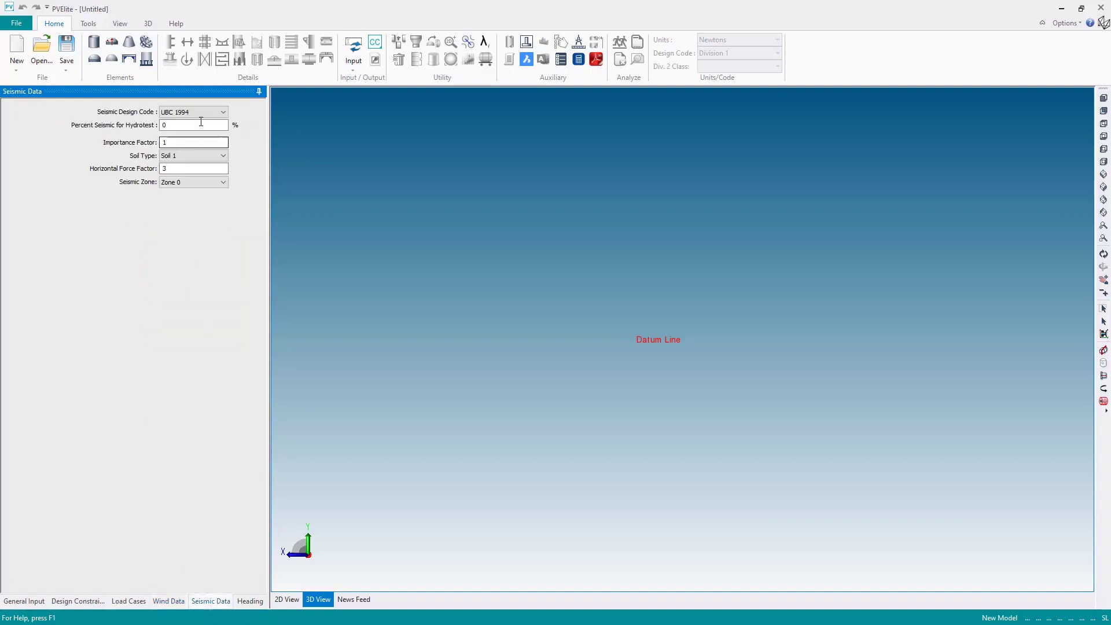
{"action": "left_click", "coordinate": [211, 112]}
{"action": "left_click", "coordinate": [212, 113]}
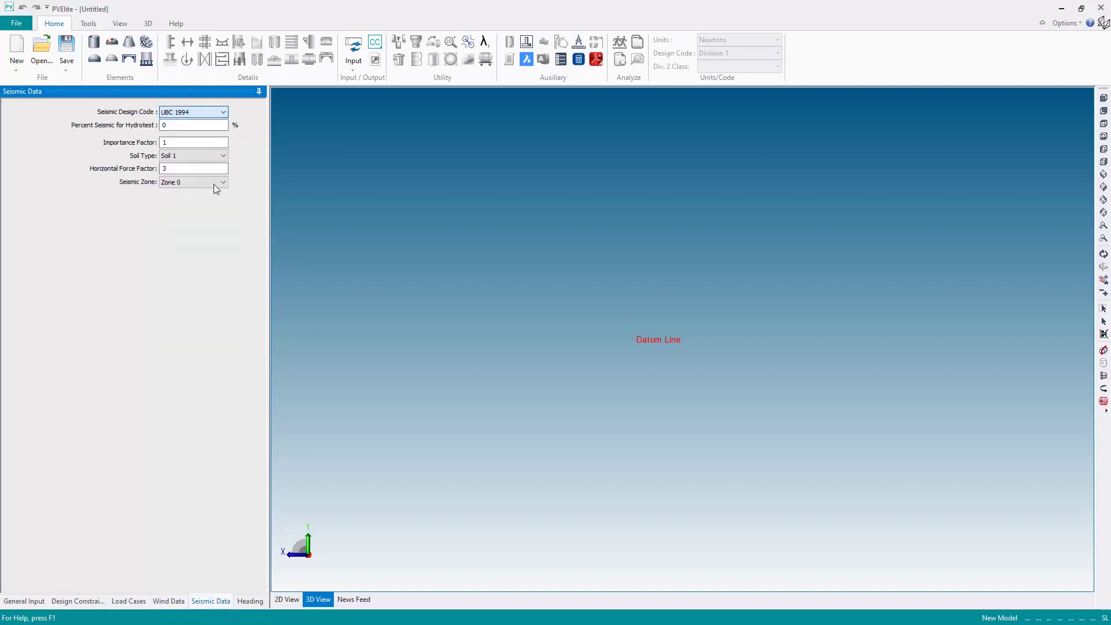
Enter a PV Elite evaluation title as line 1 of the report heading text.
{"action": "left_click", "coordinate": [250, 601]}
{"action": "left_click", "coordinate": [165, 116]}
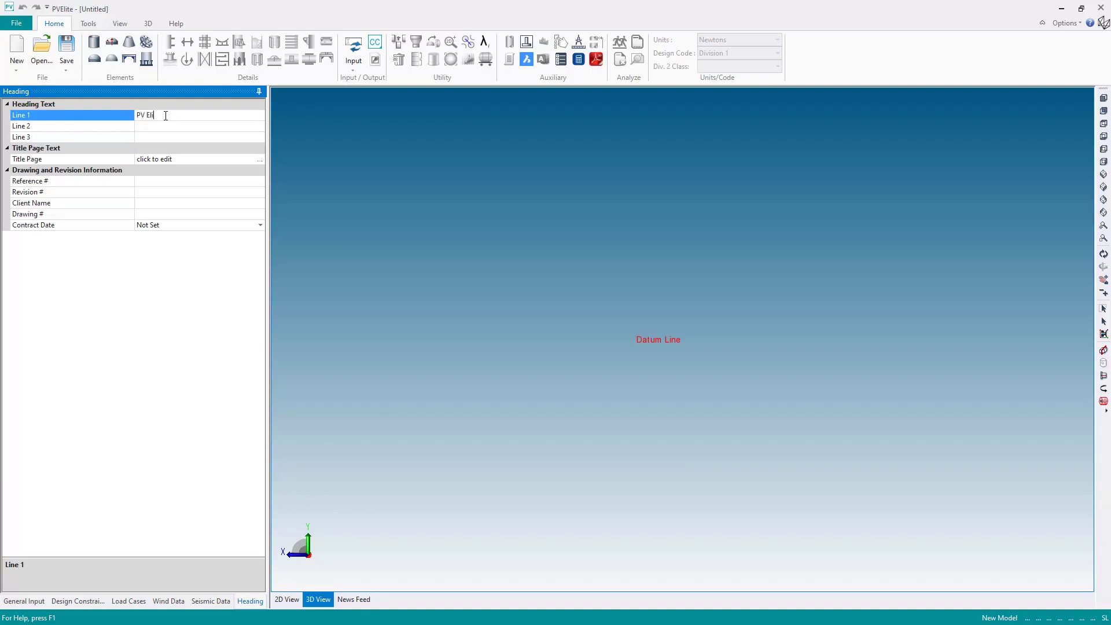
{"action": "type", "text": "valuation"}
Insert a skirt as the vessel's first element, from node 10 to node 20, and inspect it in 3D.
{"action": "left_click", "coordinate": [36, 602]}
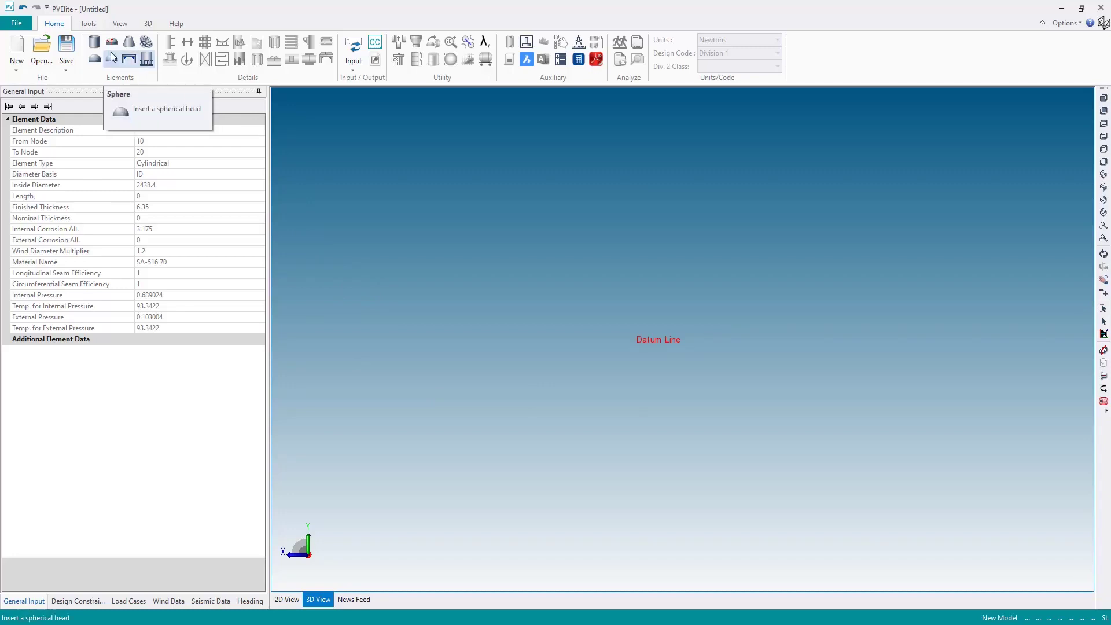
{"action": "left_click", "coordinate": [147, 60]}
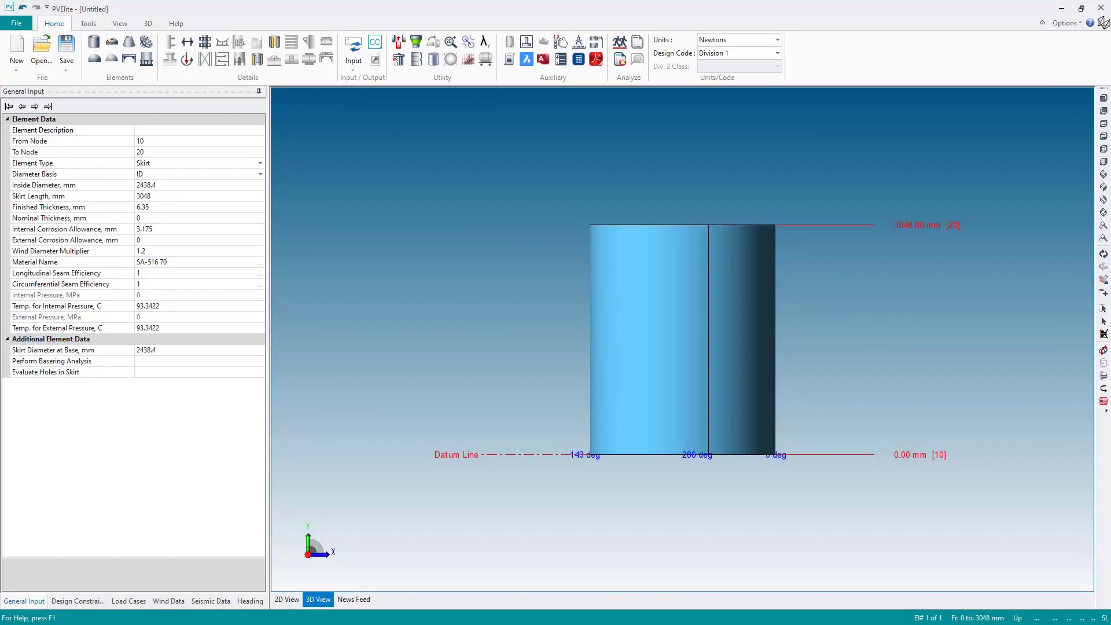
{"action": "left_click", "coordinate": [1104, 255]}
{"action": "left_click_drag", "start_coordinate": [763, 252], "coordinate": [686, 370]}
{"action": "scroll", "coordinate": [687, 370], "scroll_direction": "up", "scroll_amount": 5}
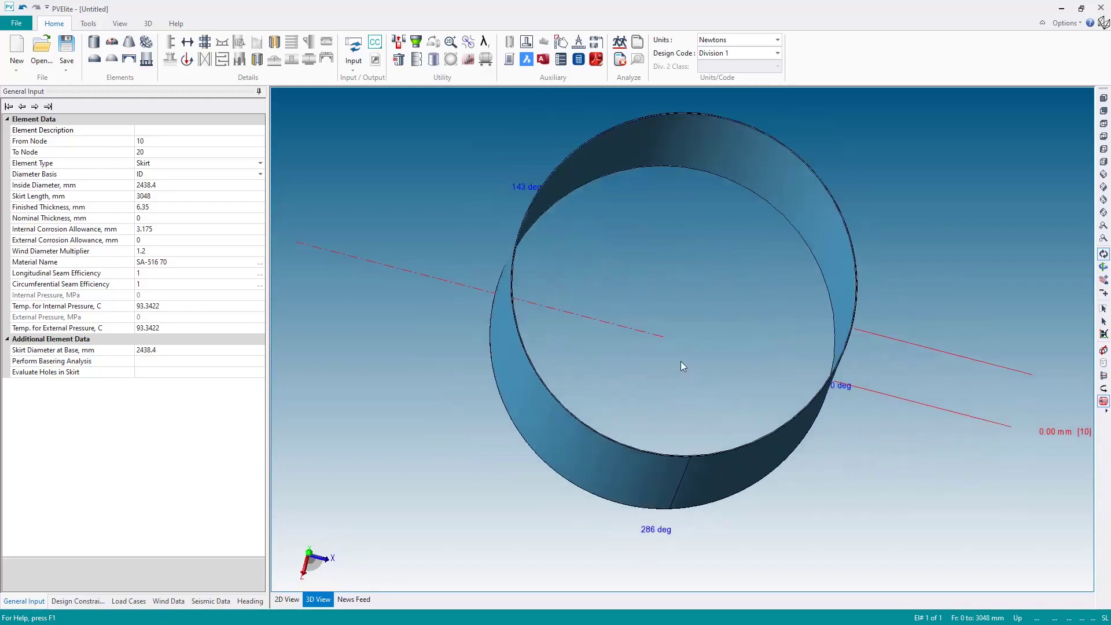
{"action": "middle_click_drag", "start_coordinate": [736, 307], "coordinate": [675, 348]}
{"action": "scroll", "coordinate": [593, 358], "scroll_direction": "down", "scroll_amount": 2}
{"action": "left_click_drag", "start_coordinate": [630, 397], "coordinate": [628, 340]}
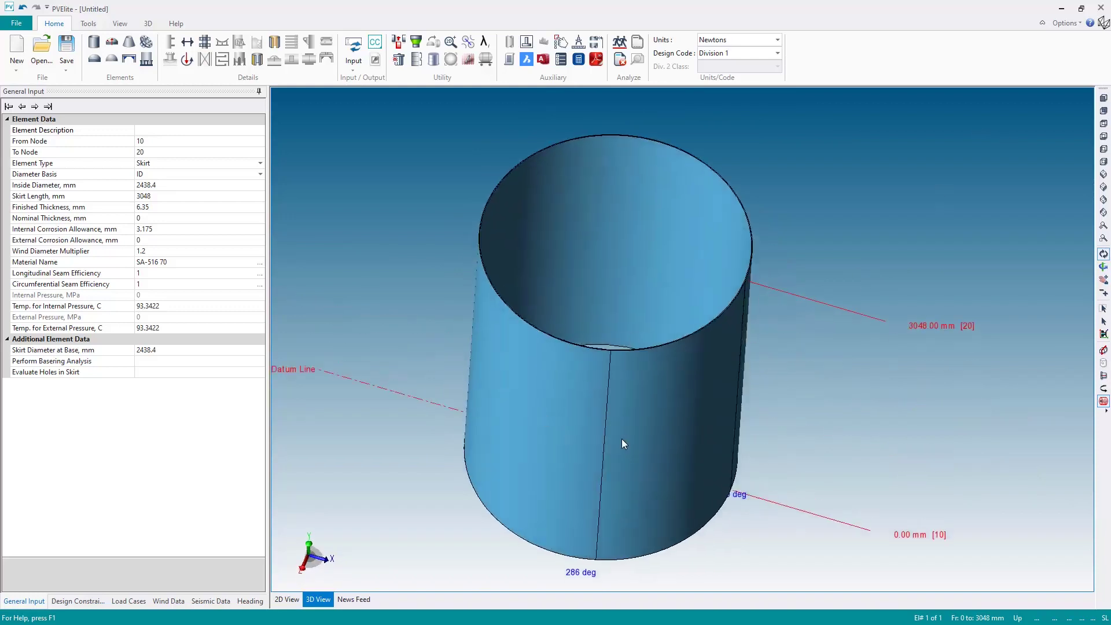
Set the skirt length to 2500 mm.
{"action": "left_click", "coordinate": [165, 197]}
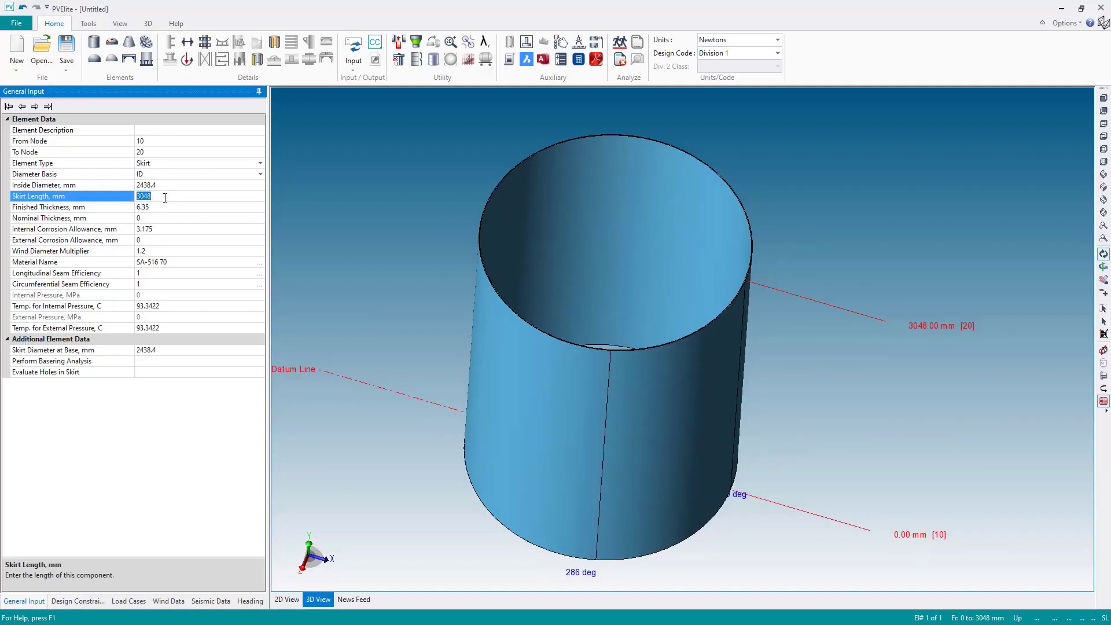
{"action": "type", "text": "2500"}
{"action": "left_click", "coordinate": [515, 359]}
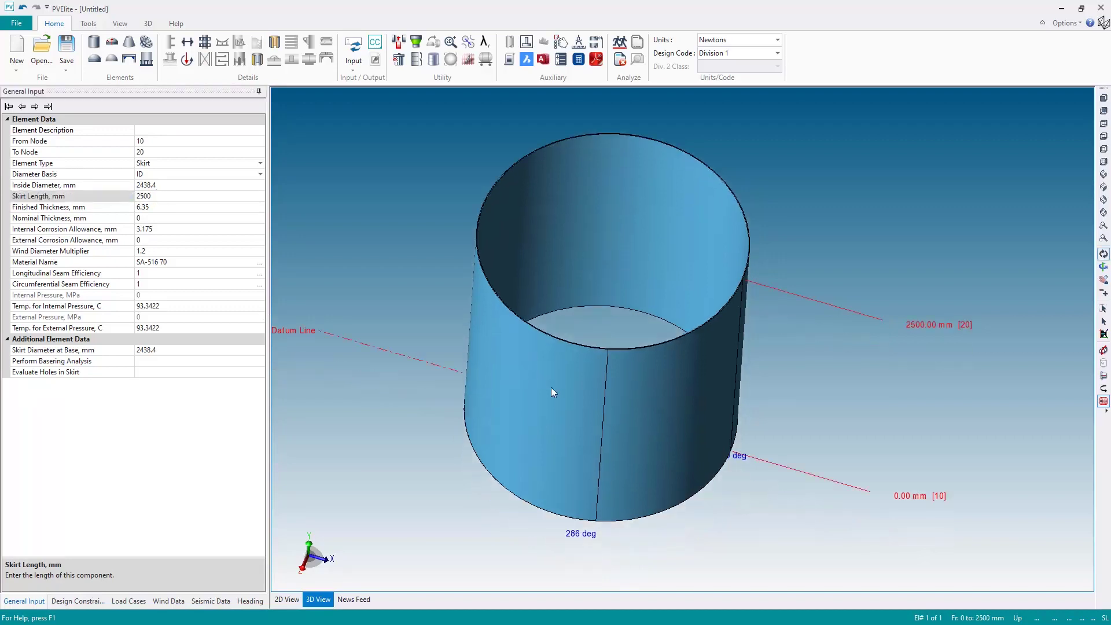
Enable basering analysis for the skirt, choose the second basering type with gussets, and accept the default dimensions and materials.
{"action": "left_click_drag", "start_coordinate": [586, 410], "coordinate": [579, 342]}
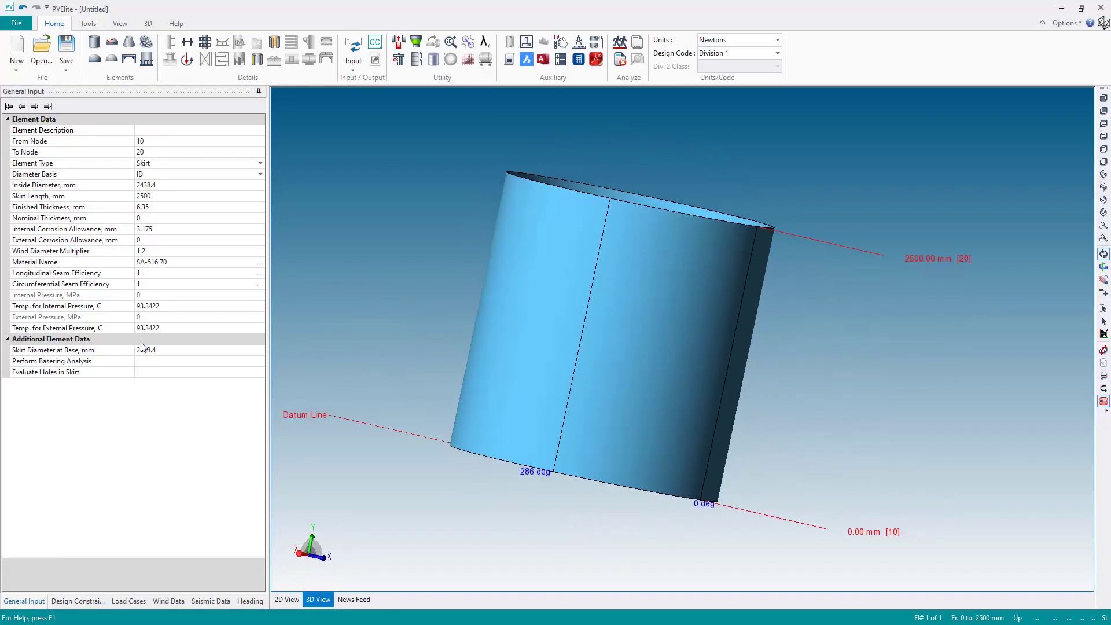
{"action": "left_click", "coordinate": [40, 361]}
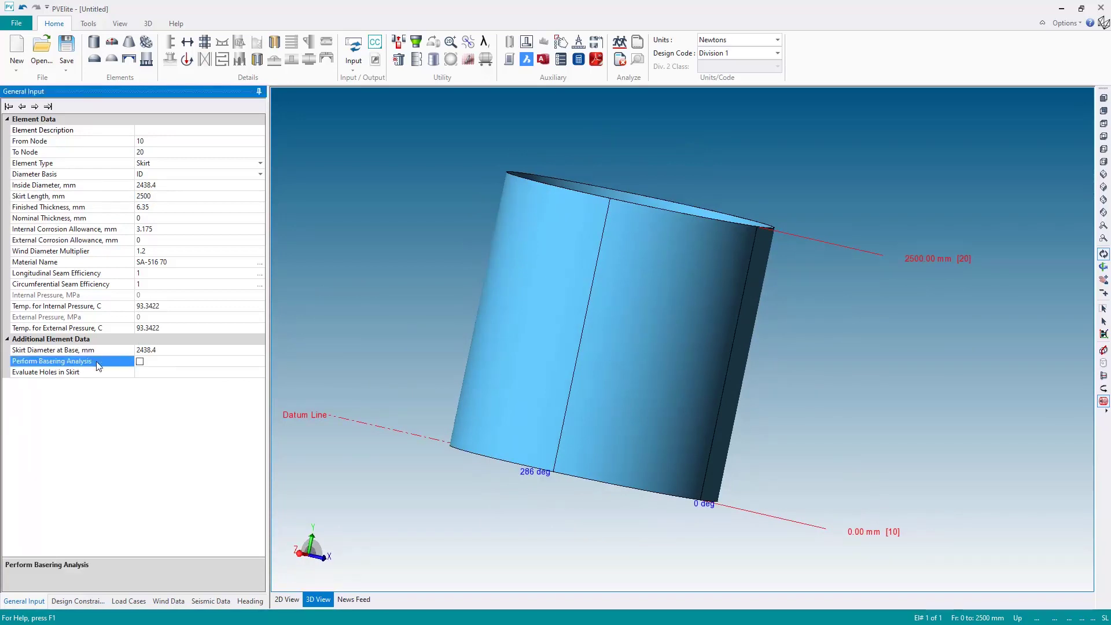
{"action": "left_click", "coordinate": [140, 362]}
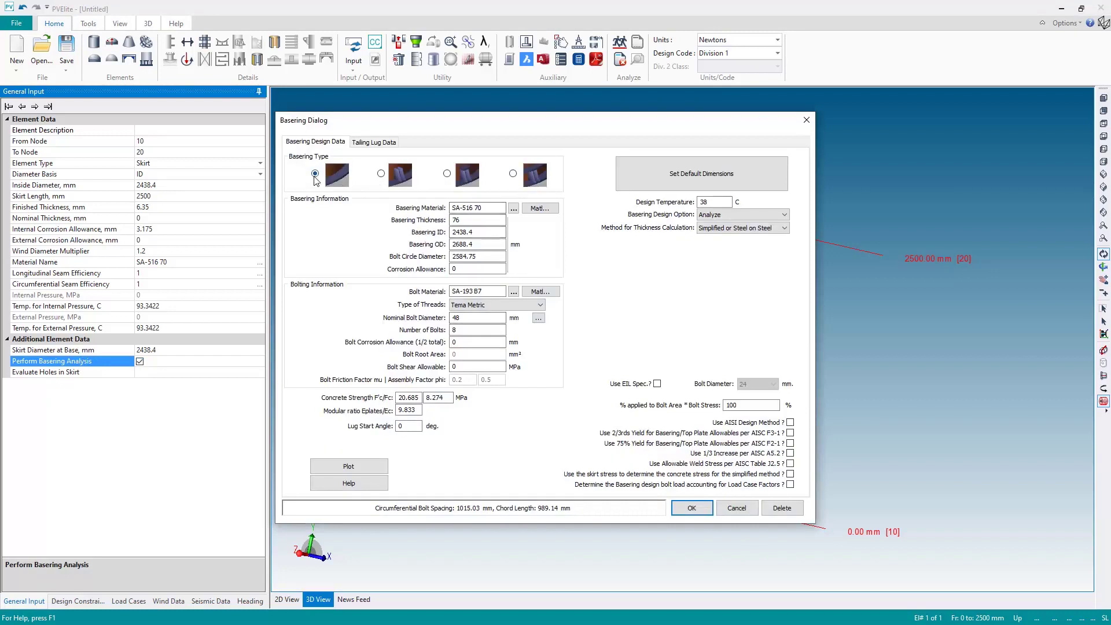
{"action": "left_click", "coordinate": [381, 174]}
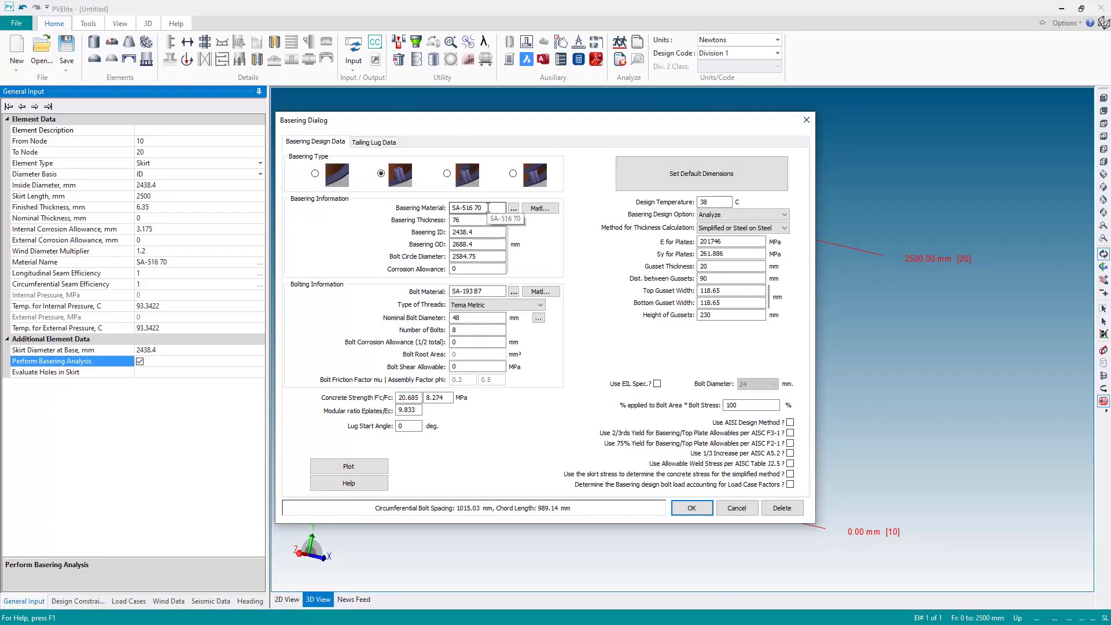
{"action": "left_click", "coordinate": [470, 209]}
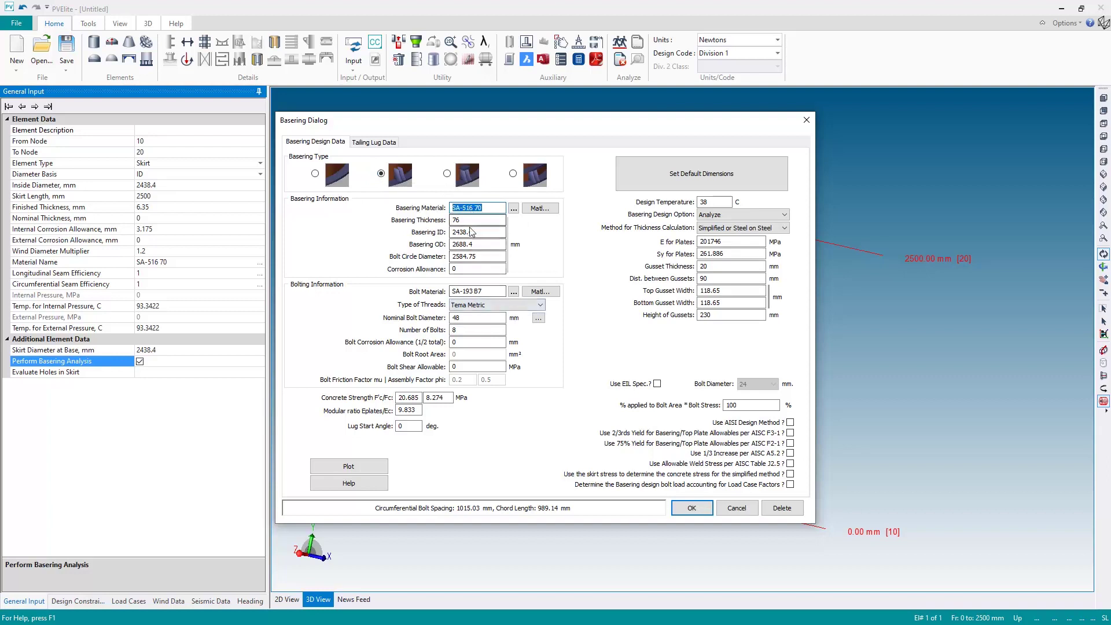
{"action": "left_click", "coordinate": [473, 244]}
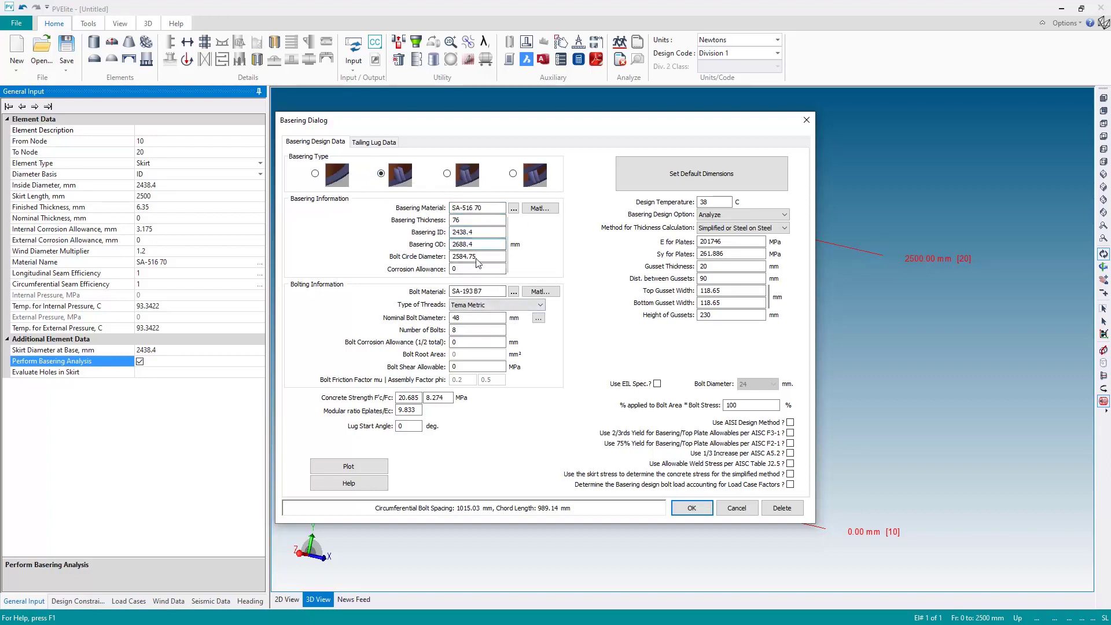
{"action": "left_click", "coordinate": [487, 293]}
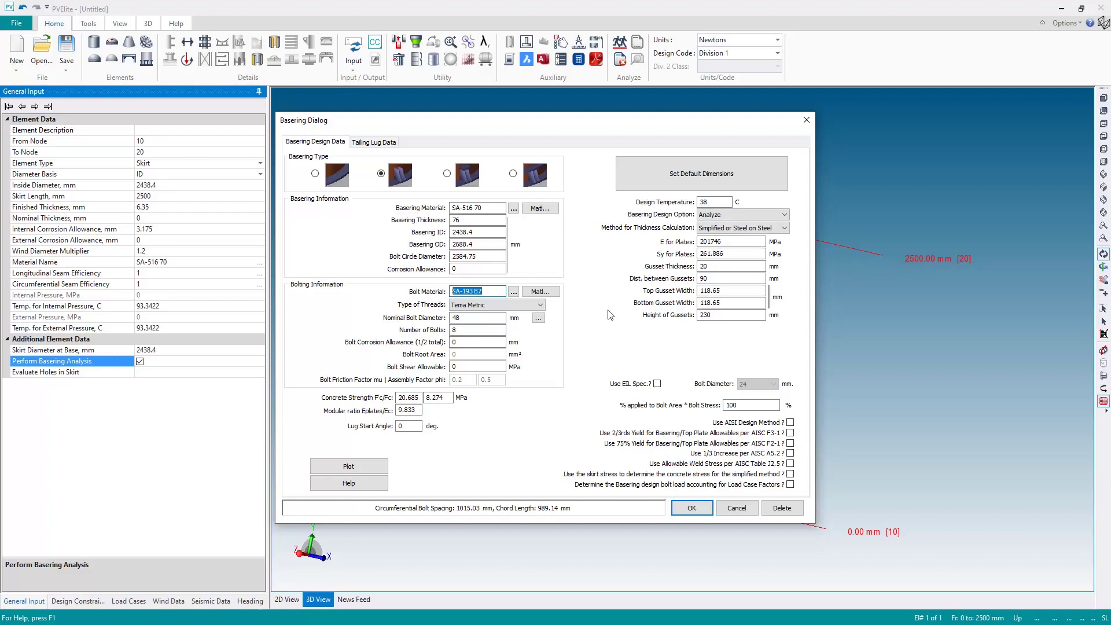
{"action": "left_click", "coordinate": [686, 512]}
{"action": "left_click_drag", "start_coordinate": [753, 384], "coordinate": [638, 481]}
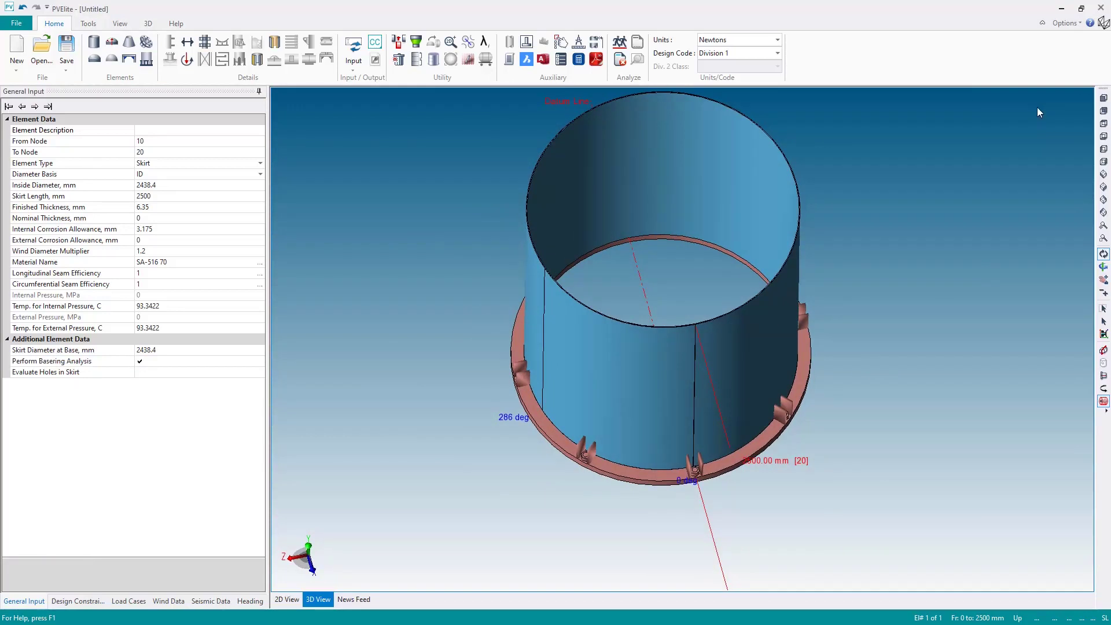
{"action": "left_click", "coordinate": [1104, 97]}
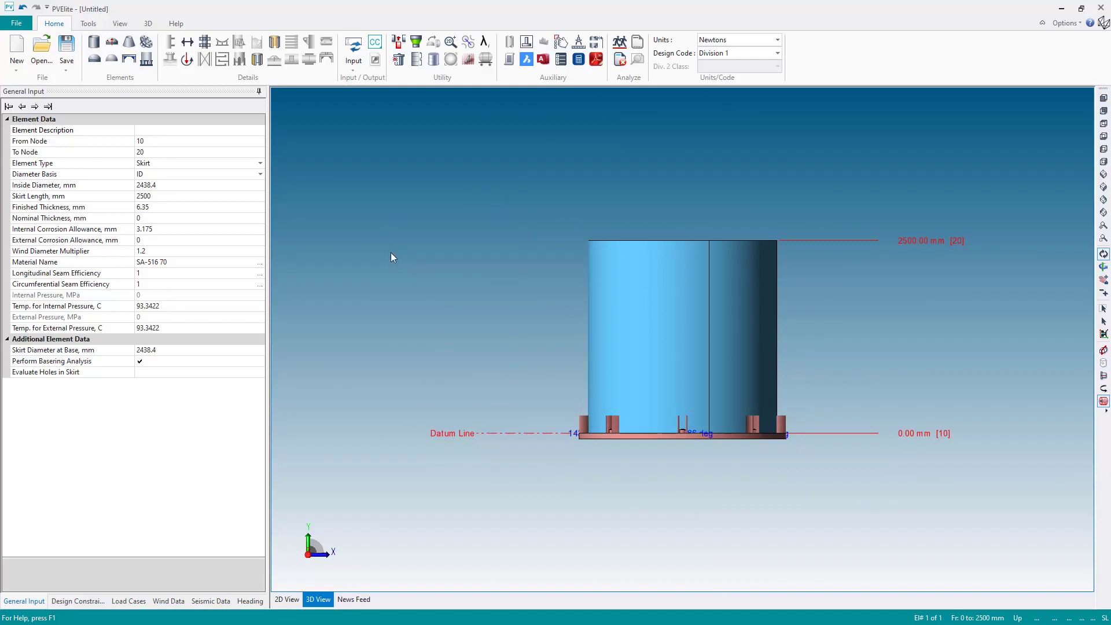
Add an elliptical head on top of the skirt, from node 20 to node 30, and inspect it in 3D with transparency on.
{"action": "left_click", "coordinate": [94, 60]}
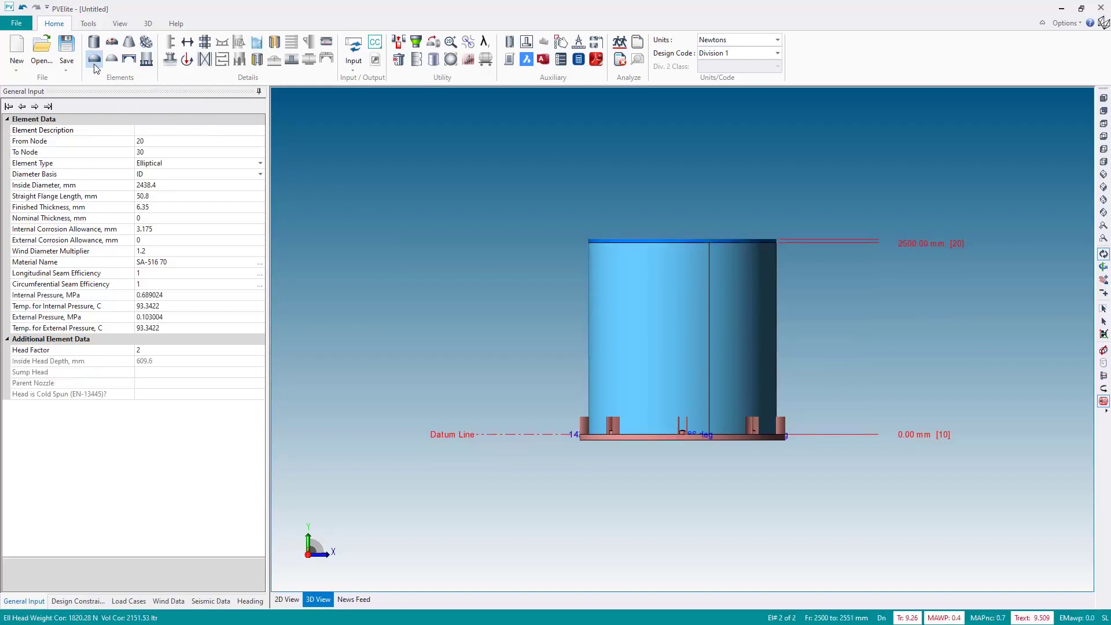
{"action": "left_click_drag", "start_coordinate": [772, 226], "coordinate": [614, 227]}
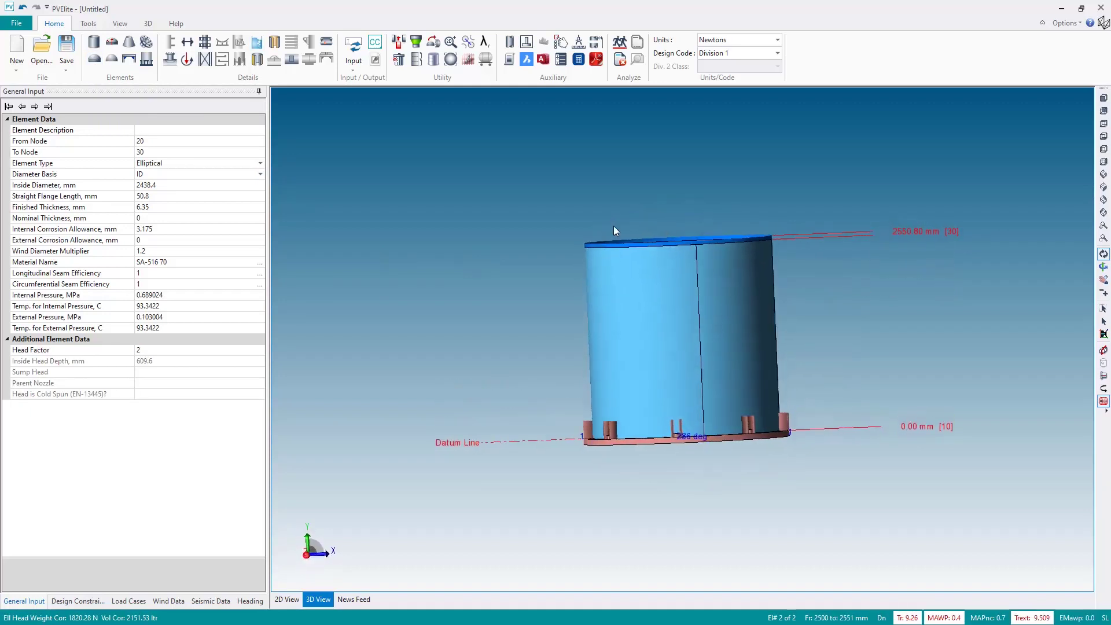
{"action": "left_click", "coordinate": [1104, 363]}
{"action": "scroll", "coordinate": [685, 297], "scroll_direction": "up", "scroll_amount": 3}
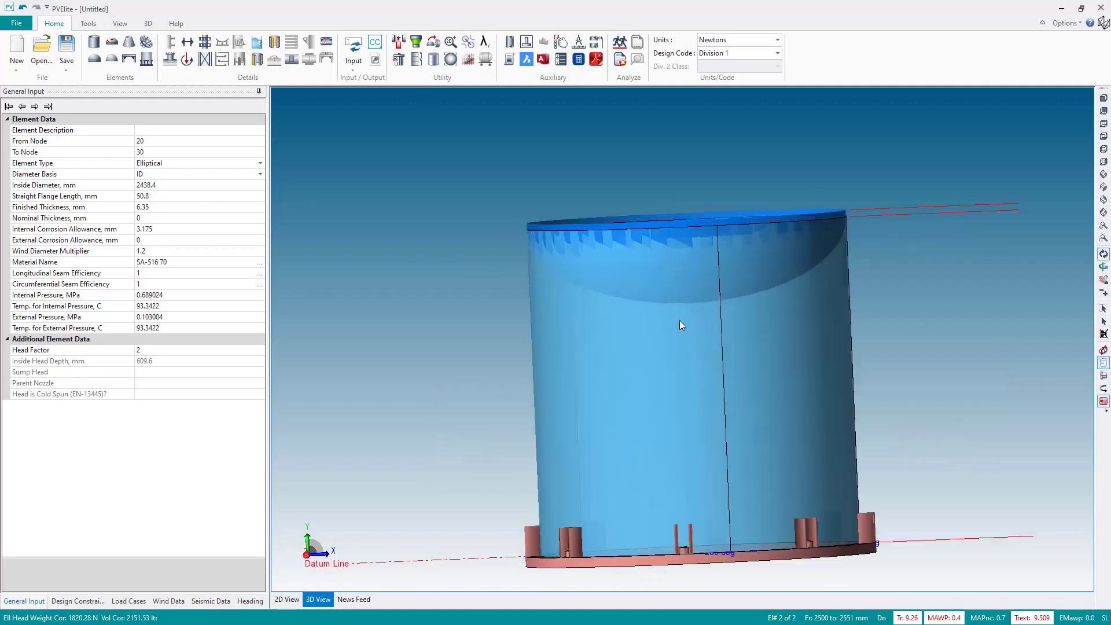
{"action": "left_click", "coordinate": [684, 310]}
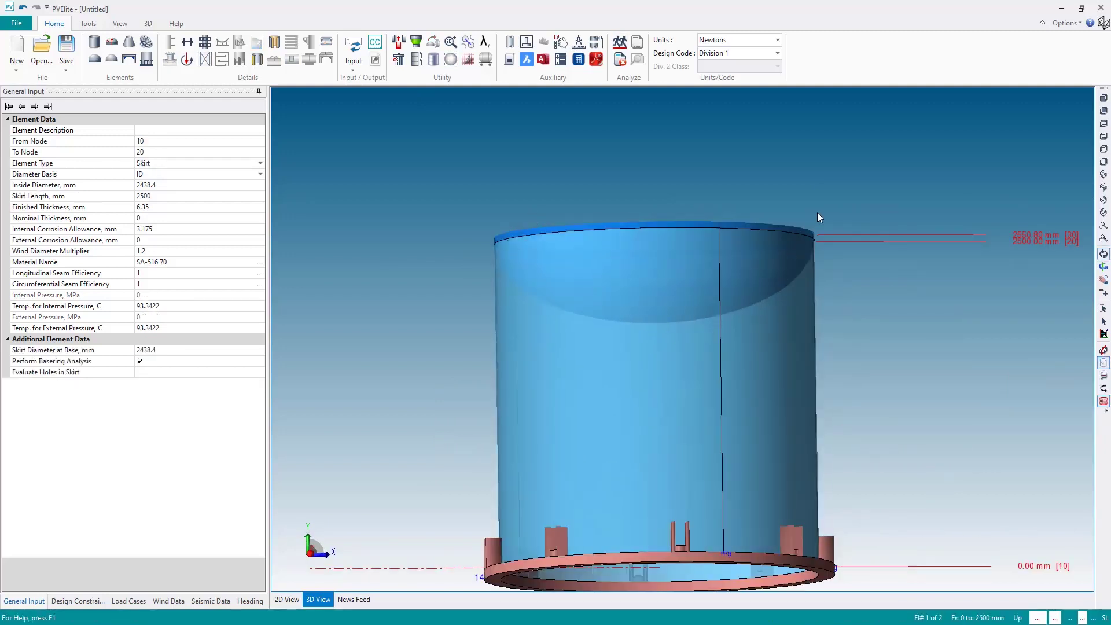
{"action": "left_click_drag", "start_coordinate": [958, 276], "coordinate": [870, 278]}
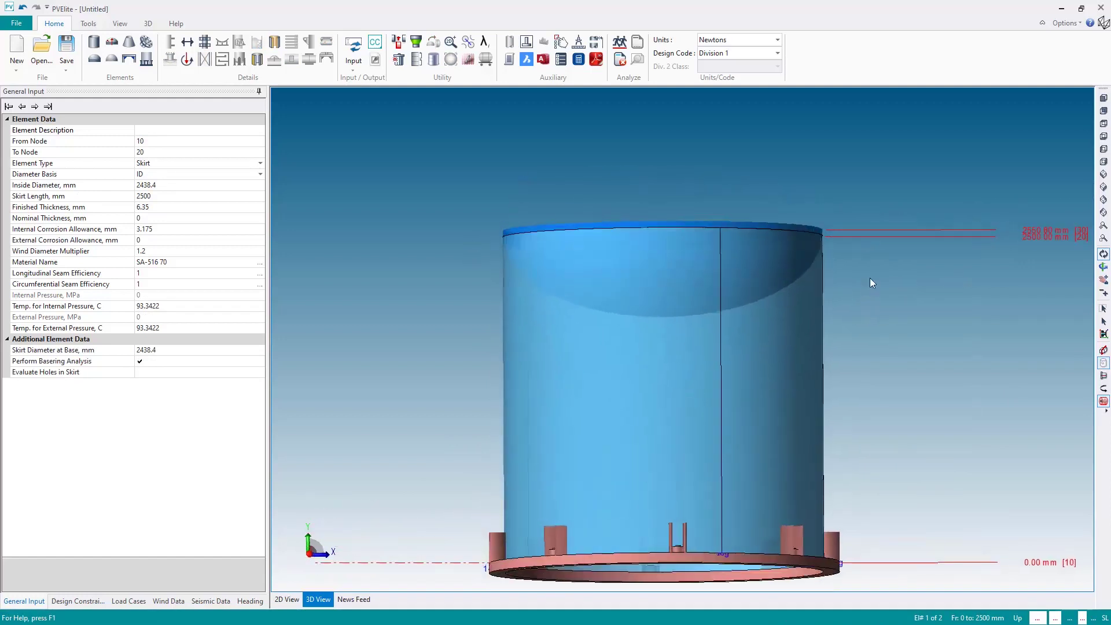
{"action": "left_click", "coordinate": [35, 106]}
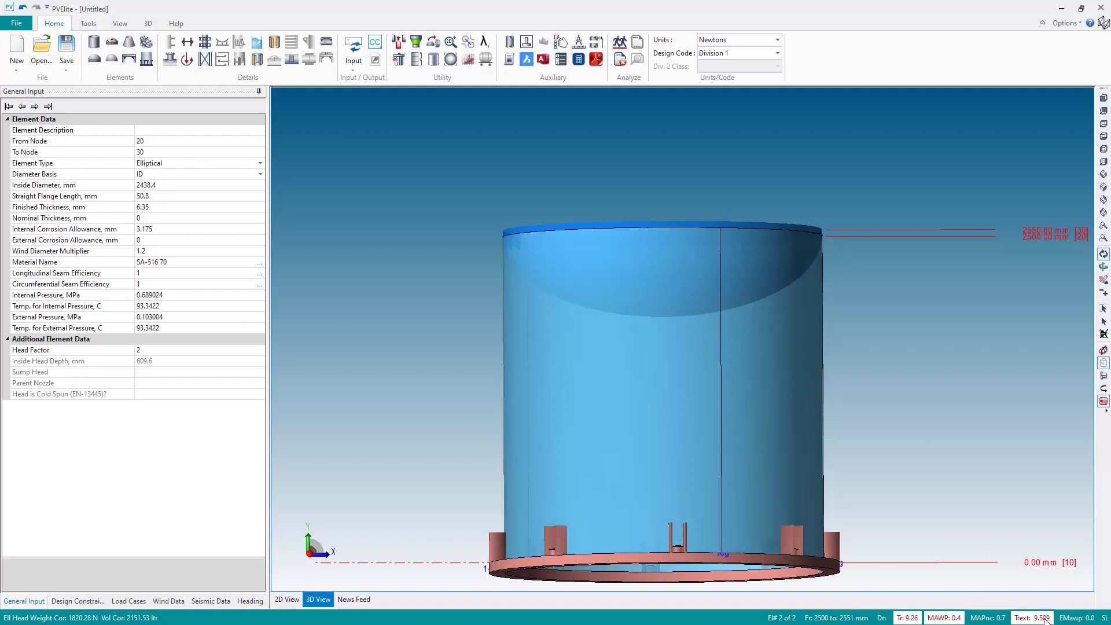
{"action": "middle_click_drag", "start_coordinate": [933, 382], "coordinate": [916, 293]}
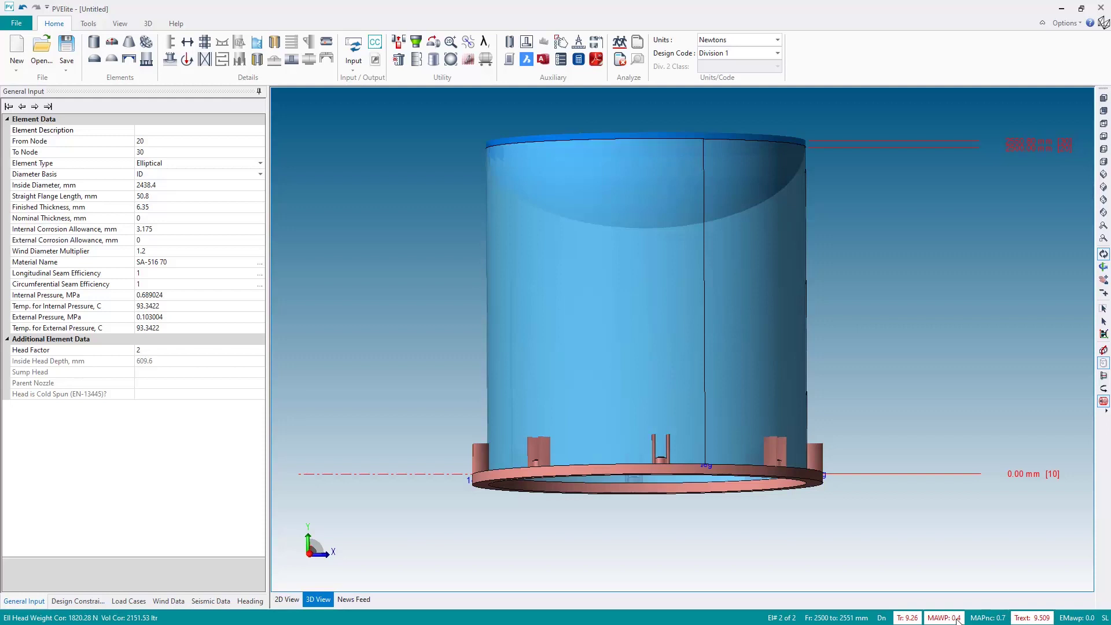
Set the elliptical head's finished thickness to 10 mm.
{"action": "left_click", "coordinate": [105, 296]}
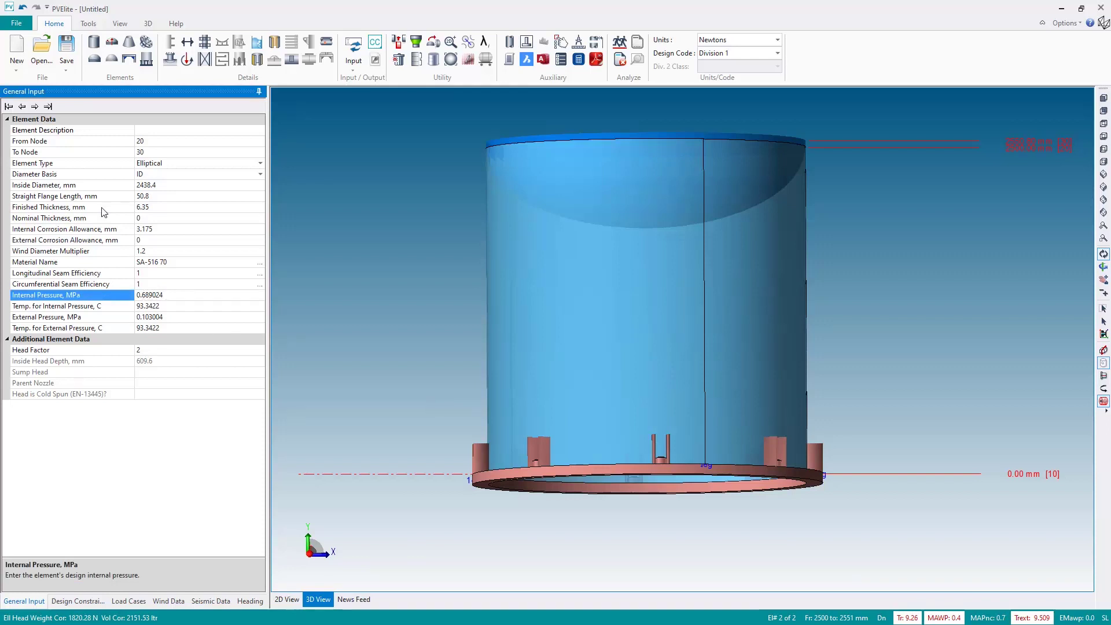
{"action": "left_click", "coordinate": [140, 210]}
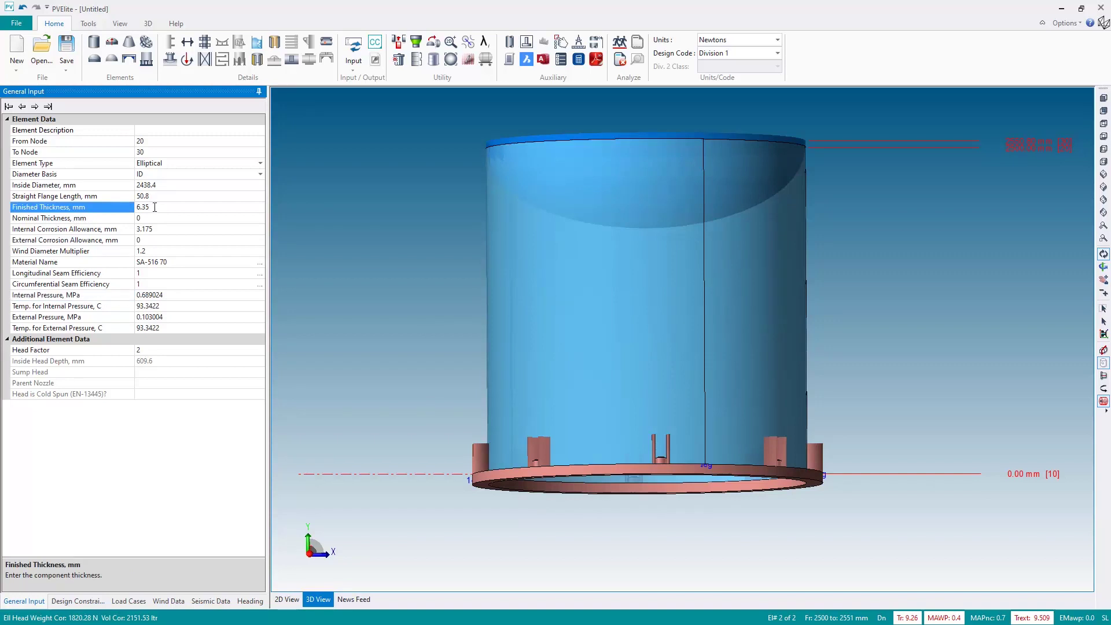
{"action": "left_click", "coordinate": [155, 207]}
{"action": "type", "text": "10"}
{"action": "key", "text": "Return"}
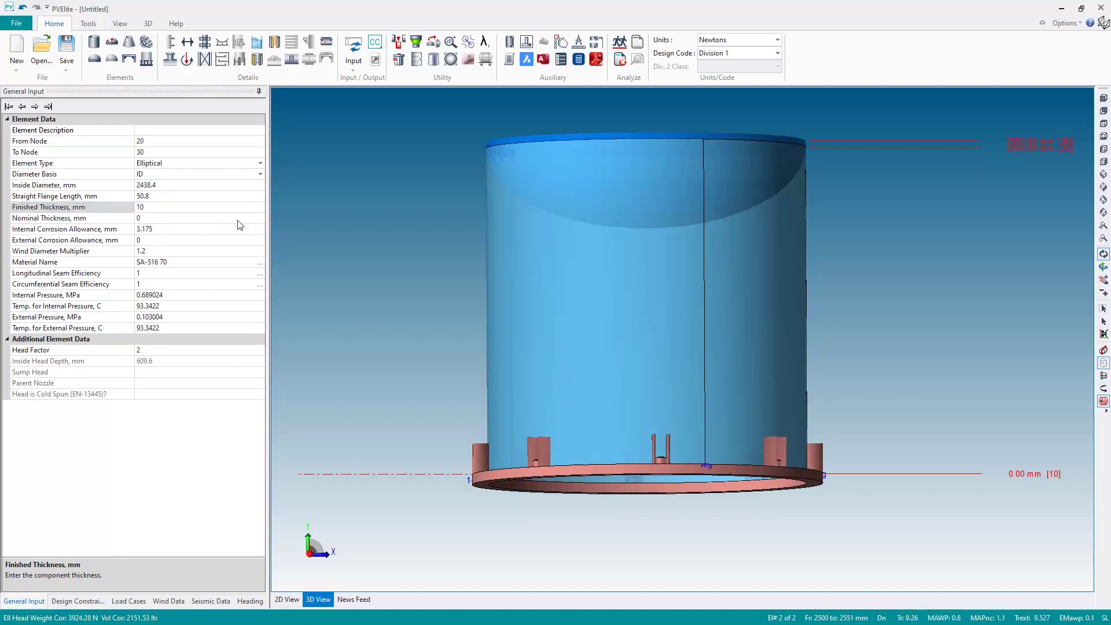
{"action": "double_click", "coordinate": [149, 206]}
Restore the opaque front view and add a cylindrical shell above the head, from node 30 to node 40, with a length of 3000 mm.
{"action": "left_click", "coordinate": [1104, 100]}
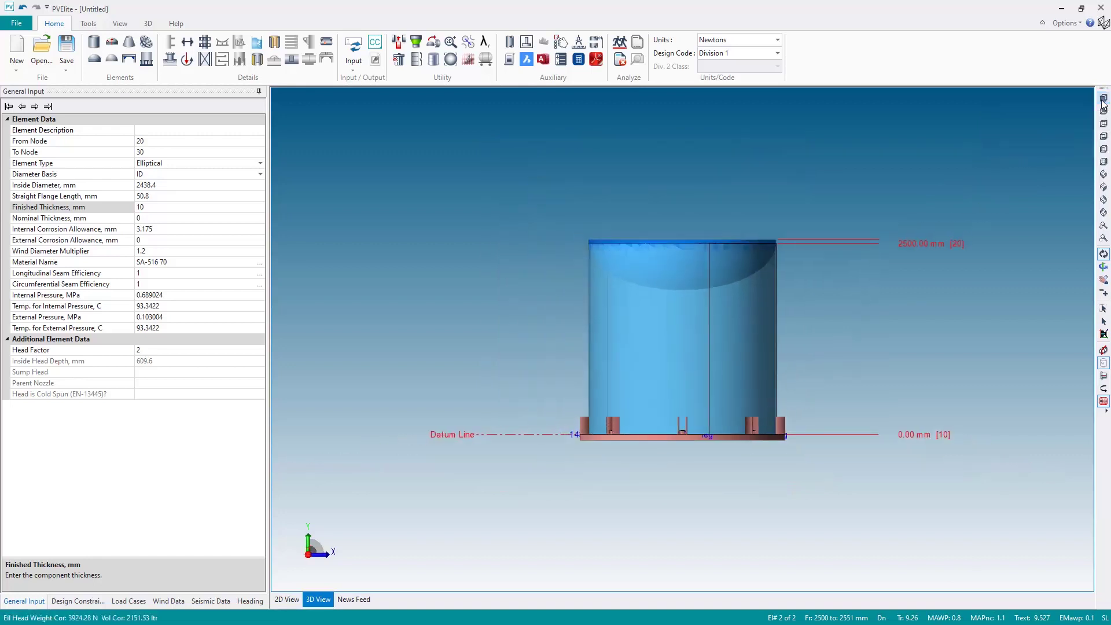
{"action": "left_click", "coordinate": [1103, 363]}
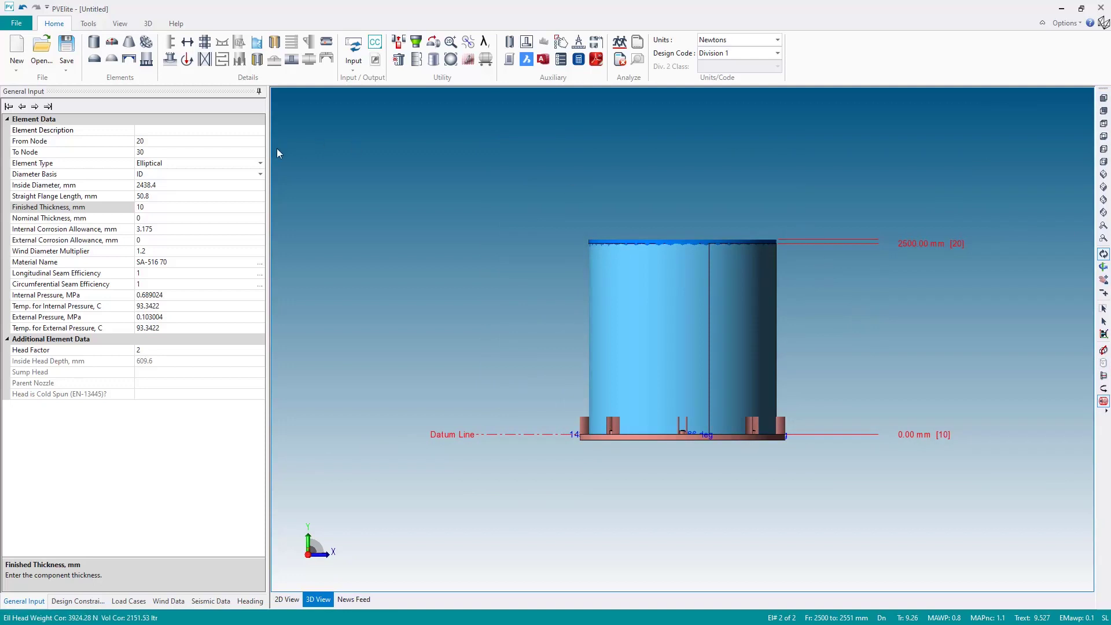
{"action": "left_click", "coordinate": [94, 51]}
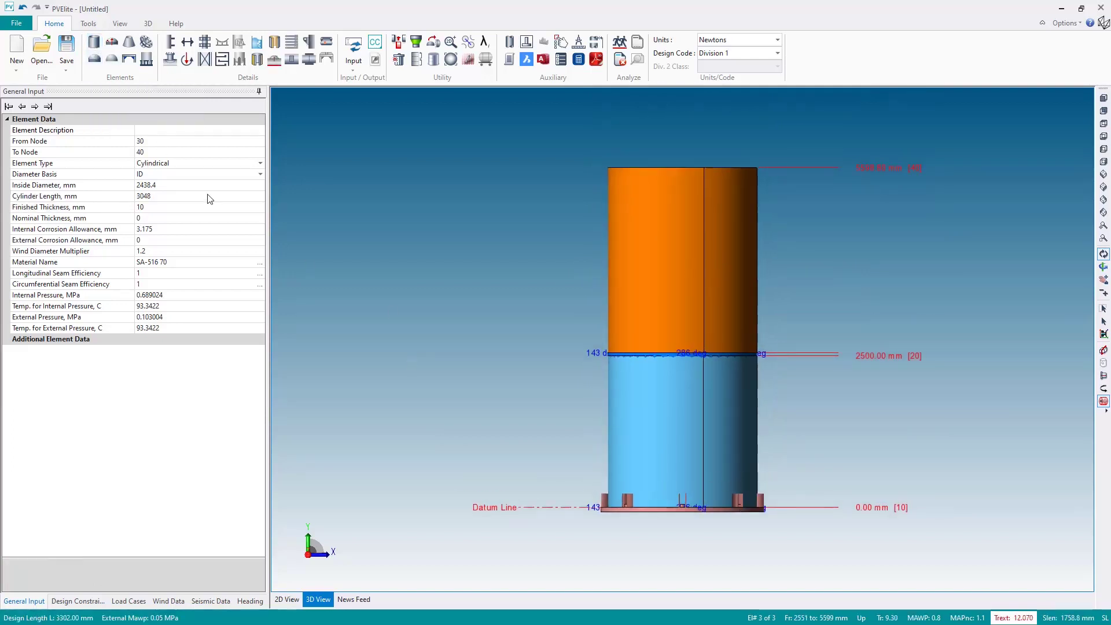
{"action": "left_click", "coordinate": [176, 195]}
{"action": "type", "text": "3000"}
{"action": "key", "text": "Return"}
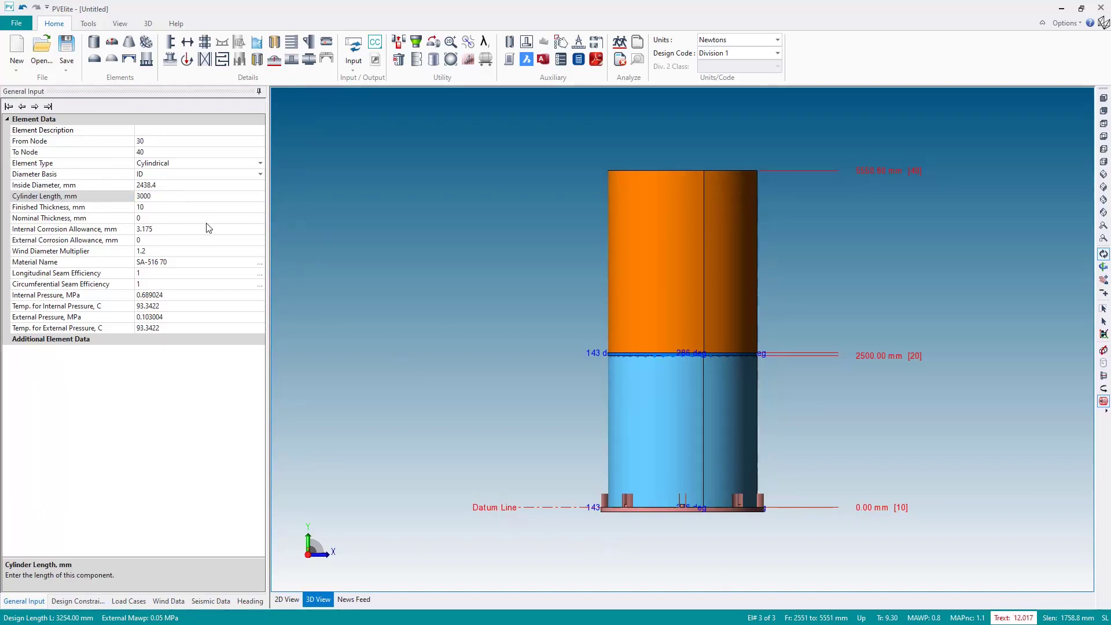
Enable automatic wall thickness selection for external pressure in the design constraints and check the cylinder's finished thickness.
{"action": "left_click", "coordinate": [121, 211]}
{"action": "left_click", "coordinate": [142, 207]}
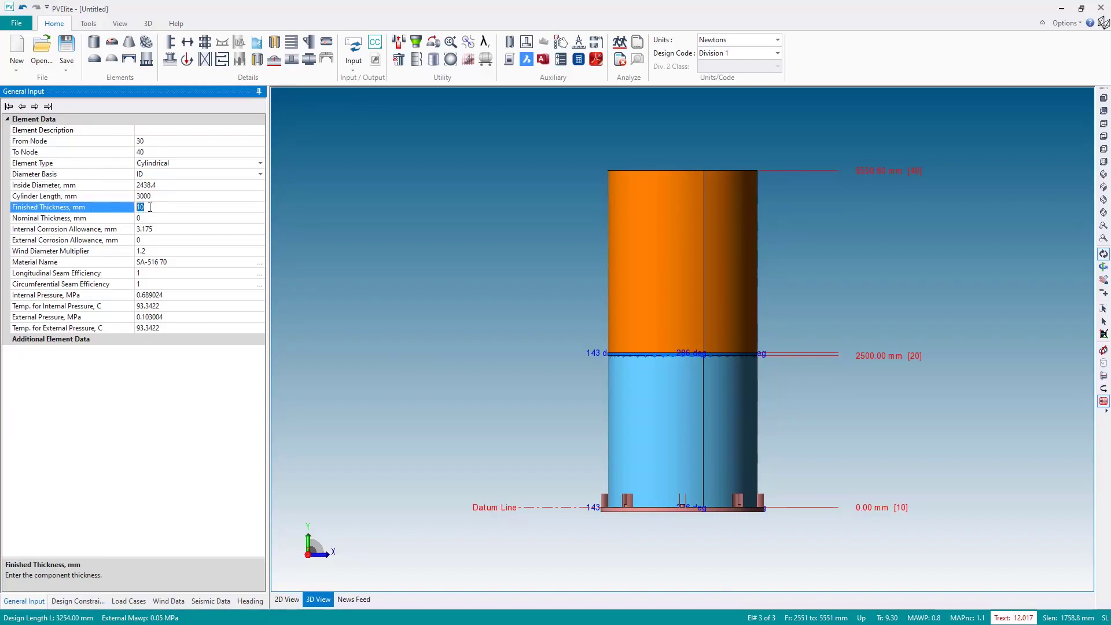
{"action": "left_click", "coordinate": [90, 604]}
{"action": "left_click_drag", "start_coordinate": [263, 484], "coordinate": [262, 543]}
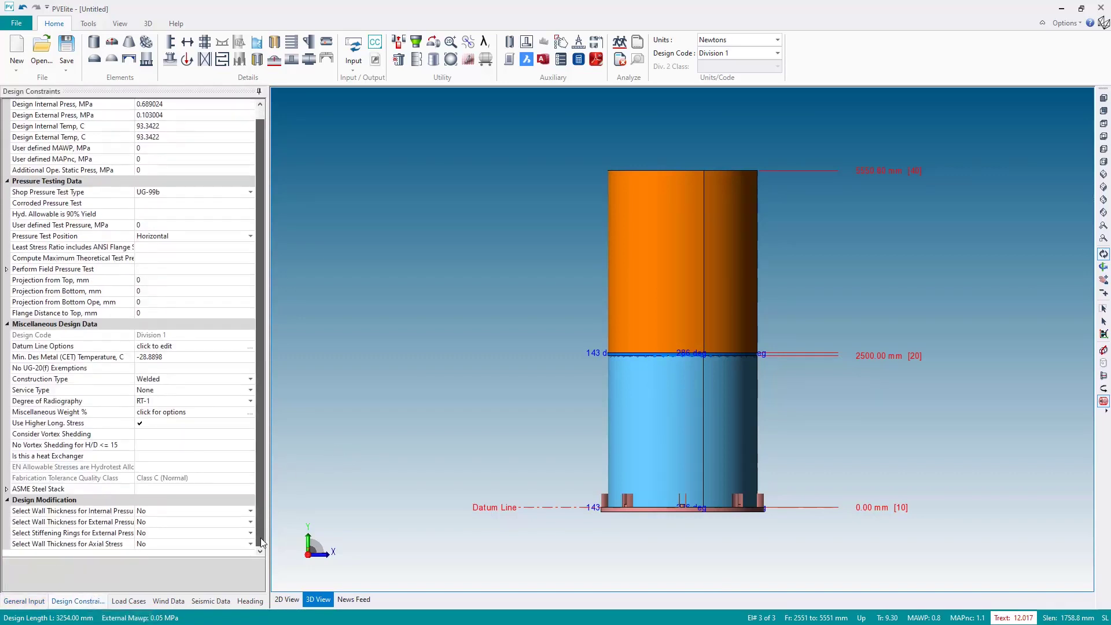
{"action": "left_click", "coordinate": [61, 525]}
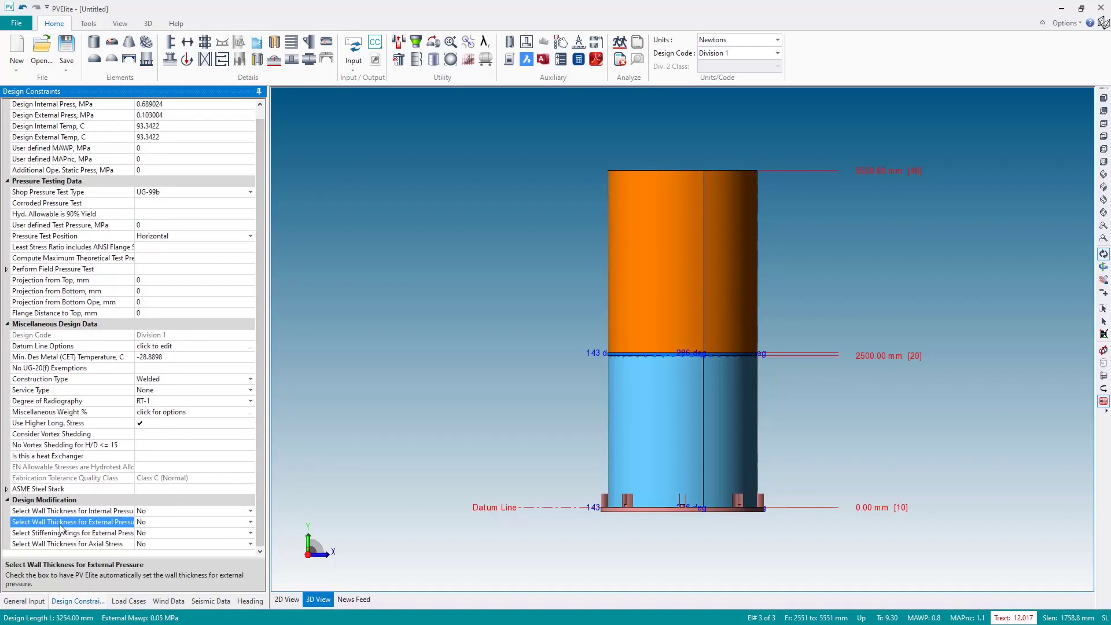
{"action": "key", "text": "Up"}
{"action": "key", "text": "Down"}
{"action": "left_click", "coordinate": [250, 521]}
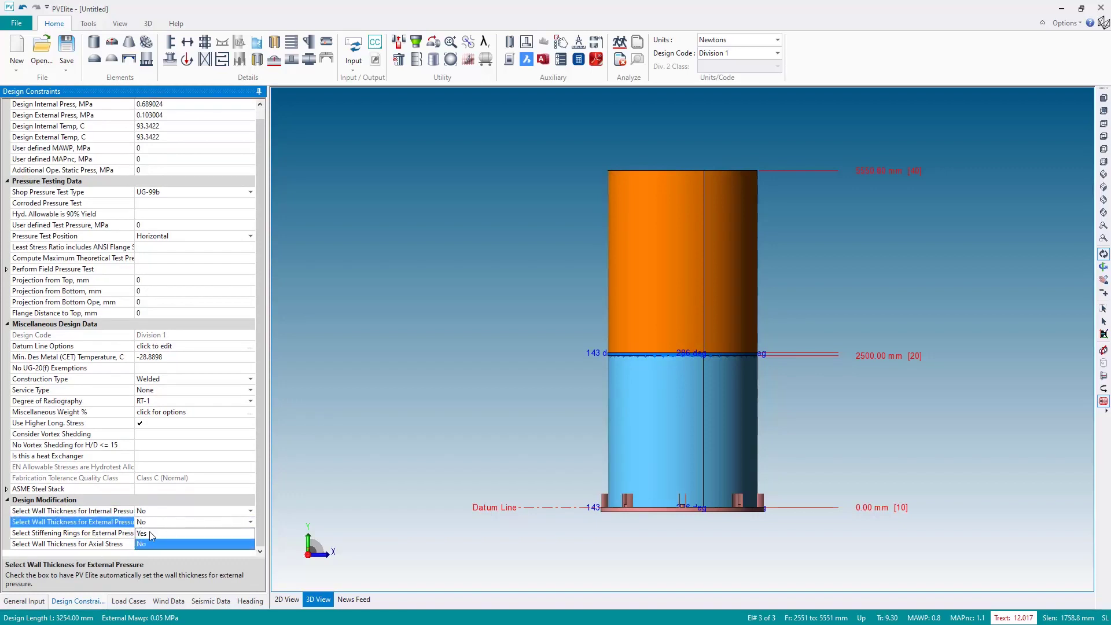
{"action": "left_click", "coordinate": [144, 535]}
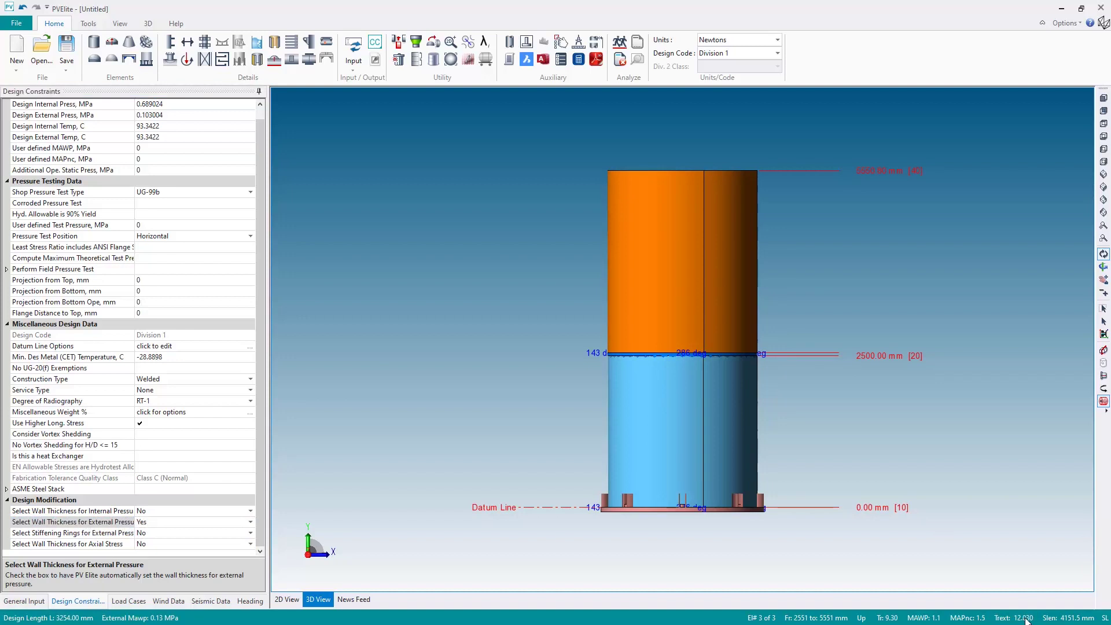
{"action": "left_click", "coordinate": [24, 601]}
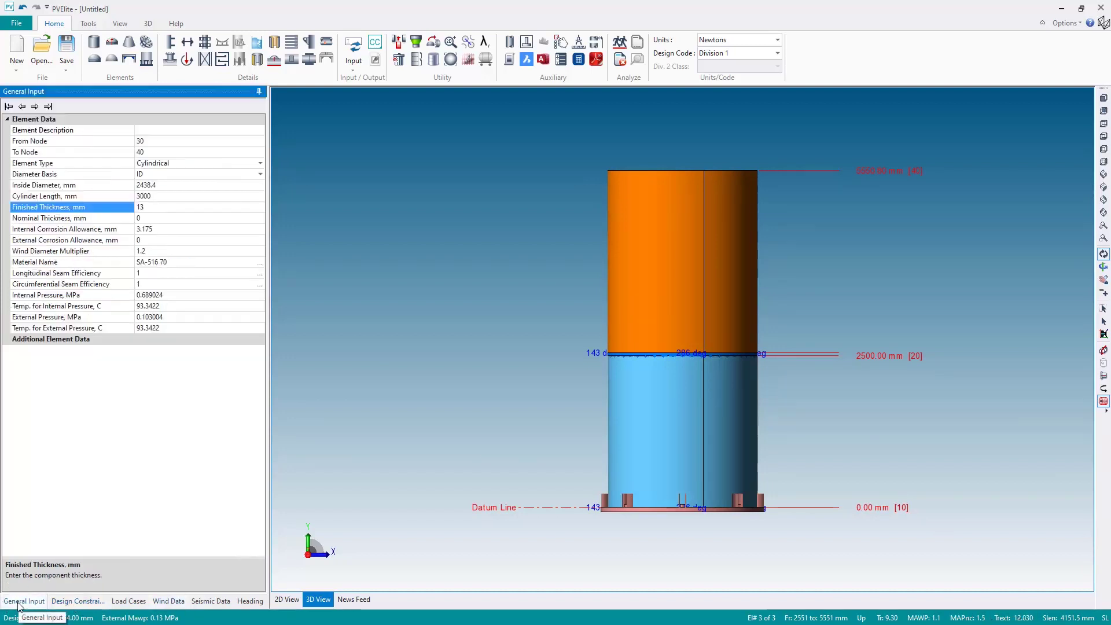
{"action": "left_click", "coordinate": [154, 207]}
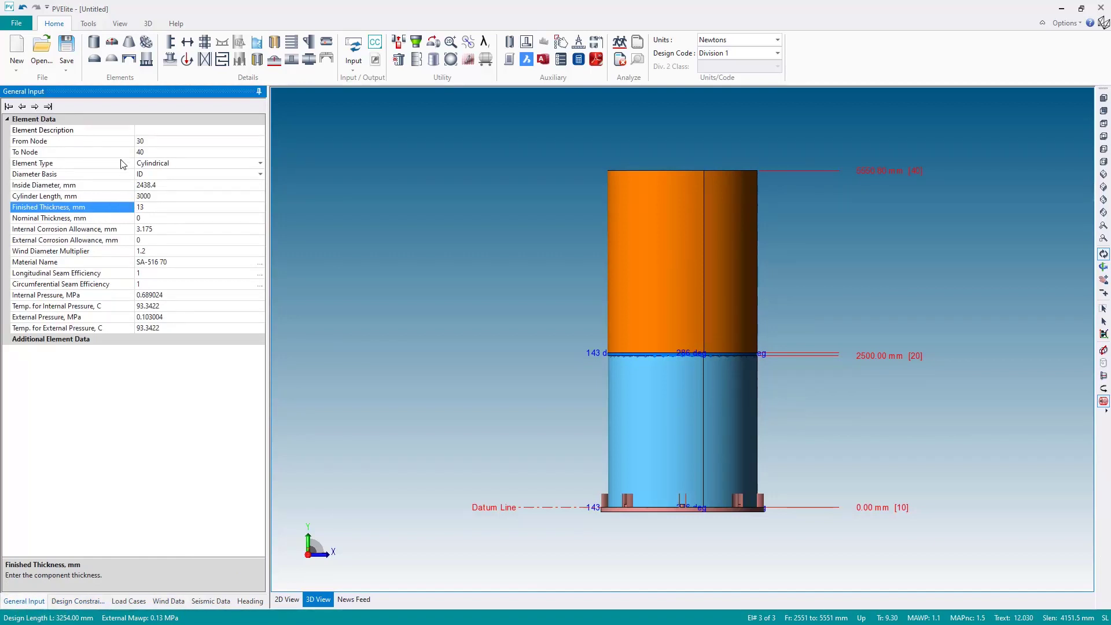
Add a conical section above the cylinder, from node 40 to node 50, and set its cone length to 1500 mm.
{"action": "left_click", "coordinate": [129, 46]}
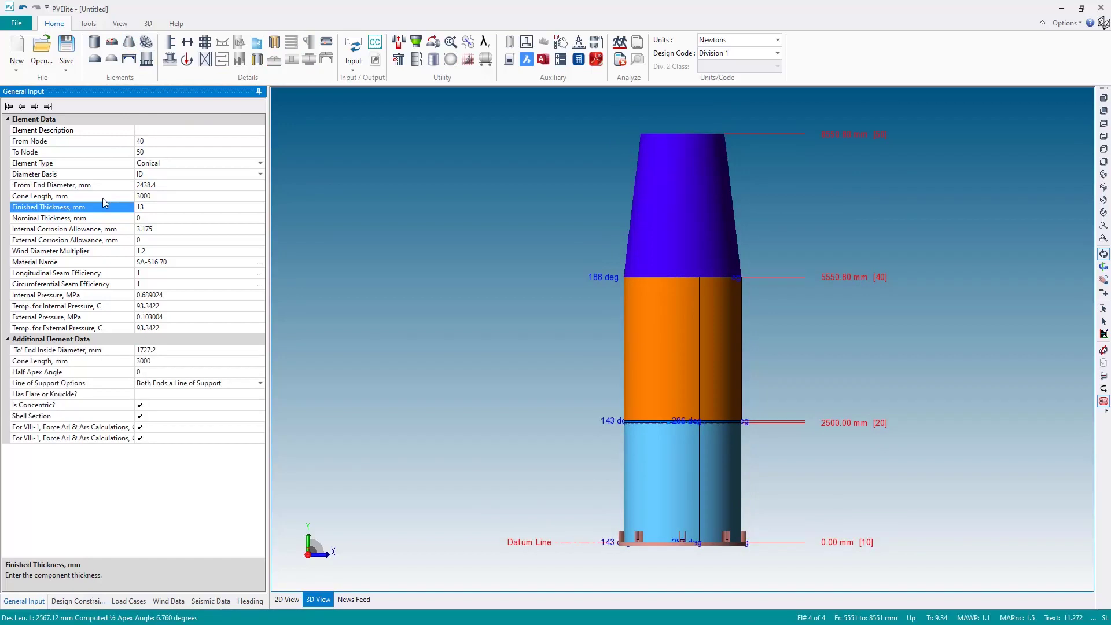
{"action": "left_click", "coordinate": [154, 196]}
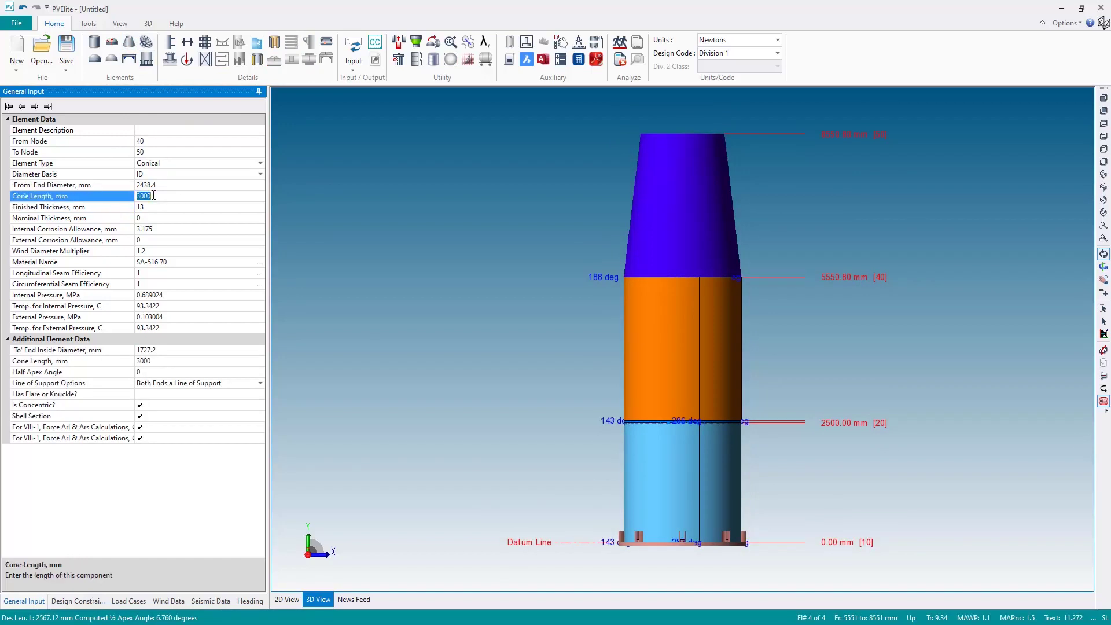
{"action": "type", "text": "1500"}
{"action": "key", "text": "Return"}
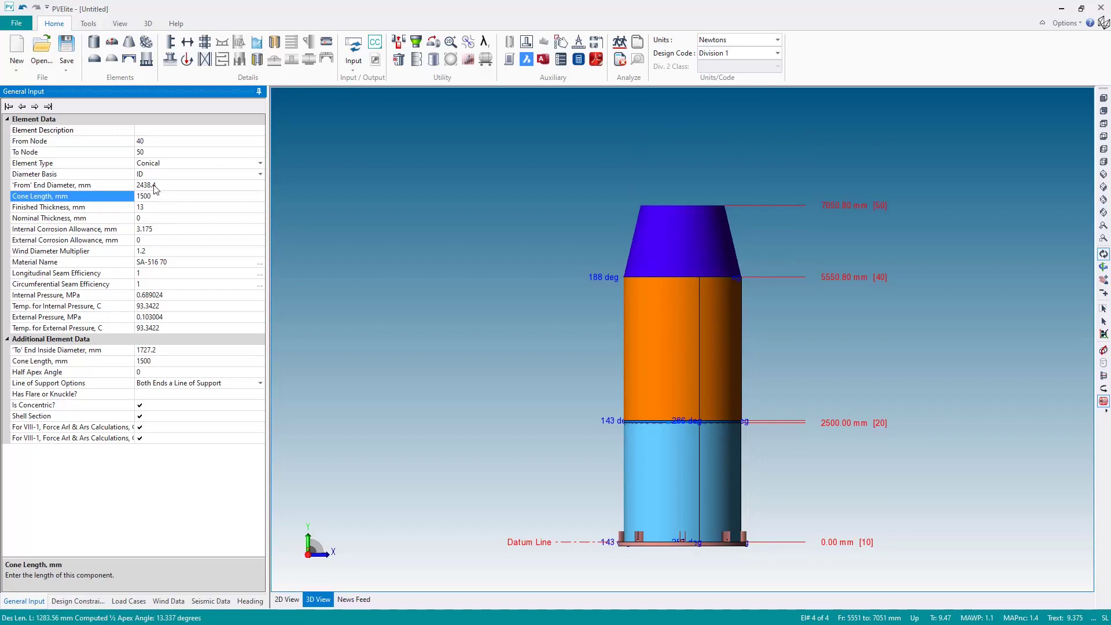
Add two cylindrical shells above the cone, up to node 70, and close the vessel with an elliptical head to node 80.
{"action": "left_click", "coordinate": [95, 44]}
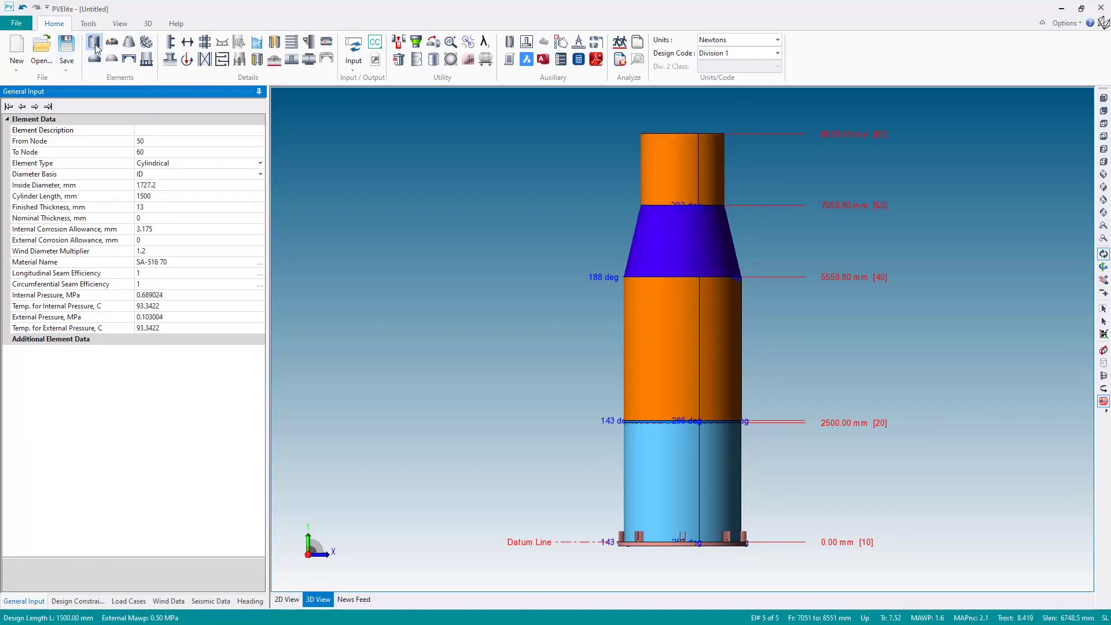
{"action": "left_click", "coordinate": [95, 44]}
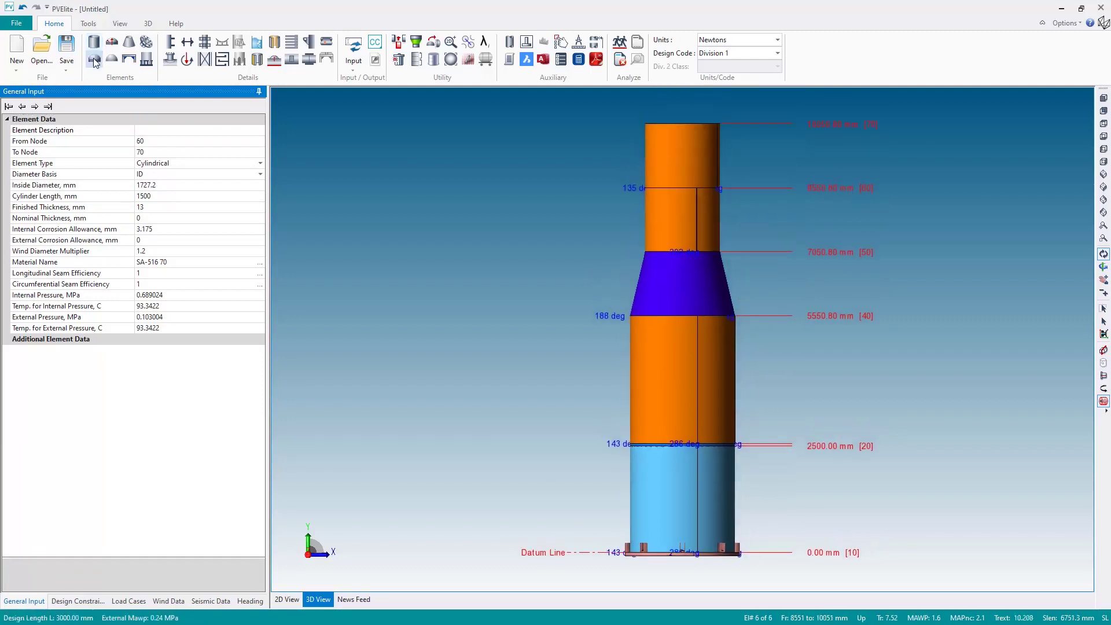
{"action": "left_click", "coordinate": [93, 58]}
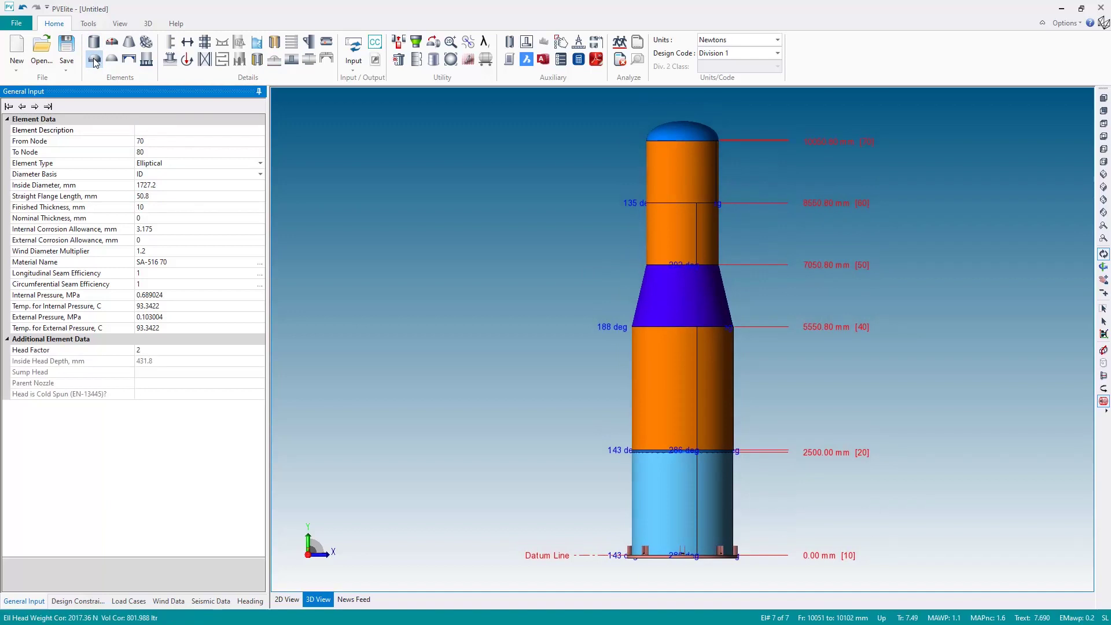